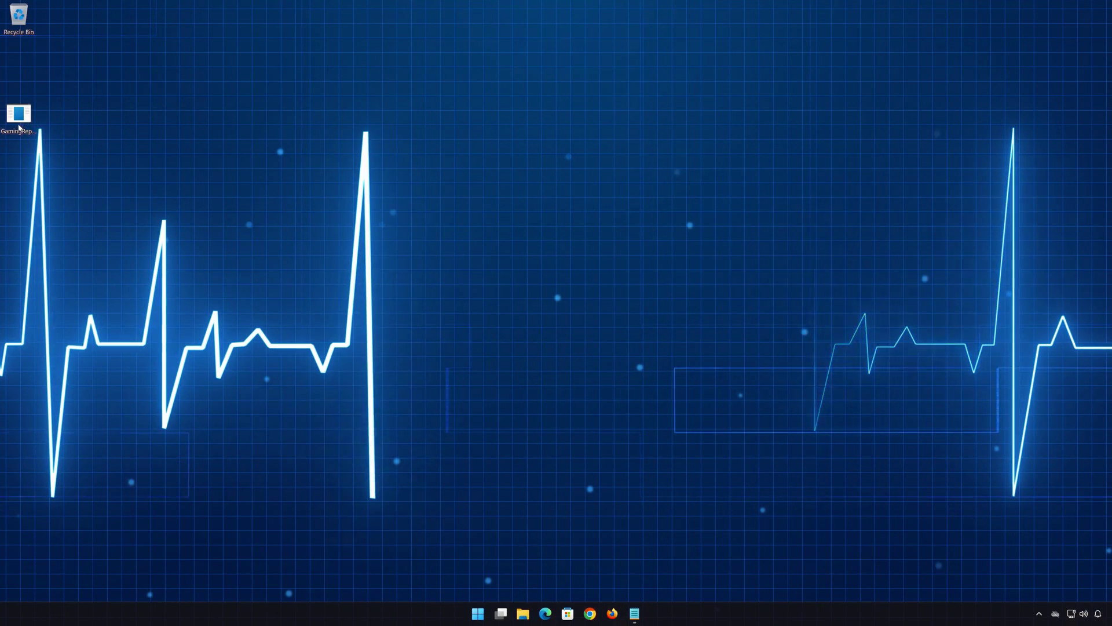
Run the GamingRepairTool file from the desktop as administrator, allowing both requests to make changes to the device.
{"action": "right_click", "coordinate": [20, 127]}
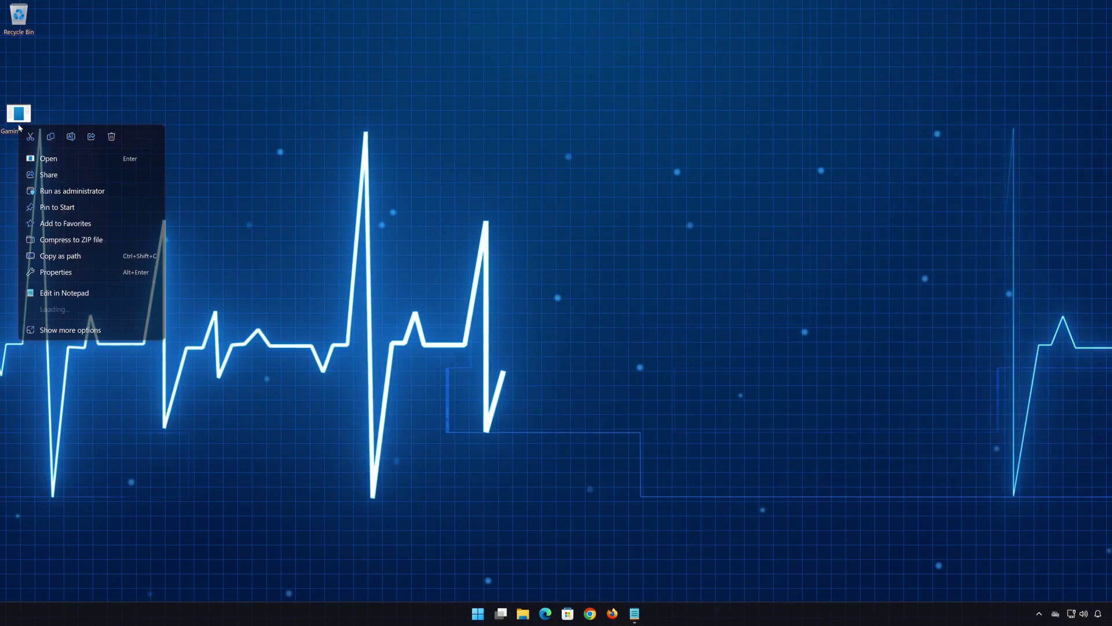
{"action": "left_click", "coordinate": [75, 192]}
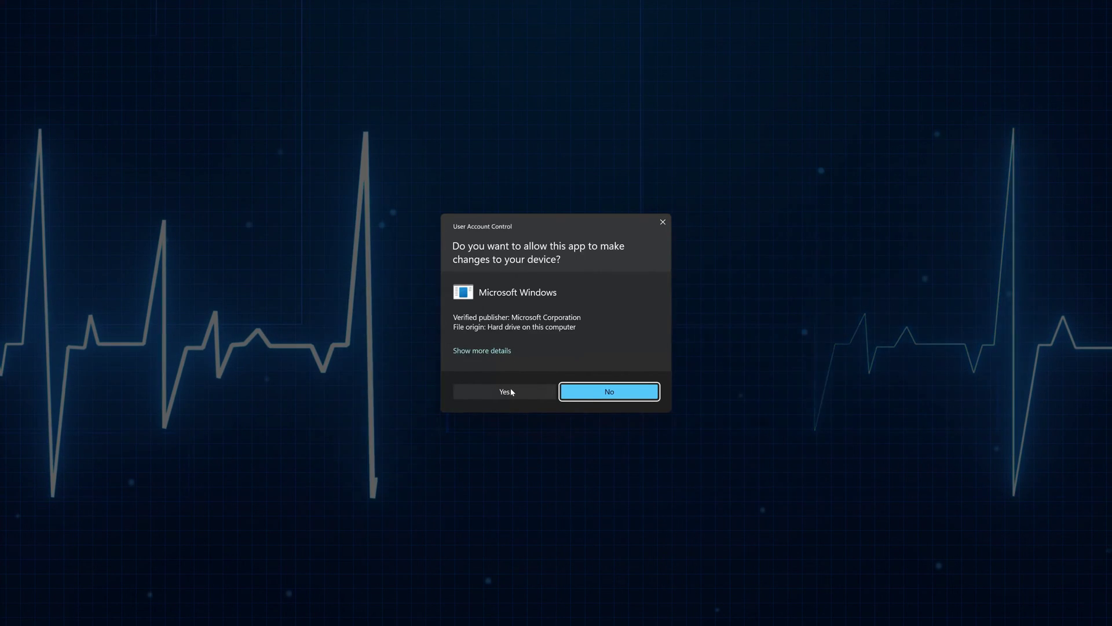
{"action": "left_click", "coordinate": [512, 392]}
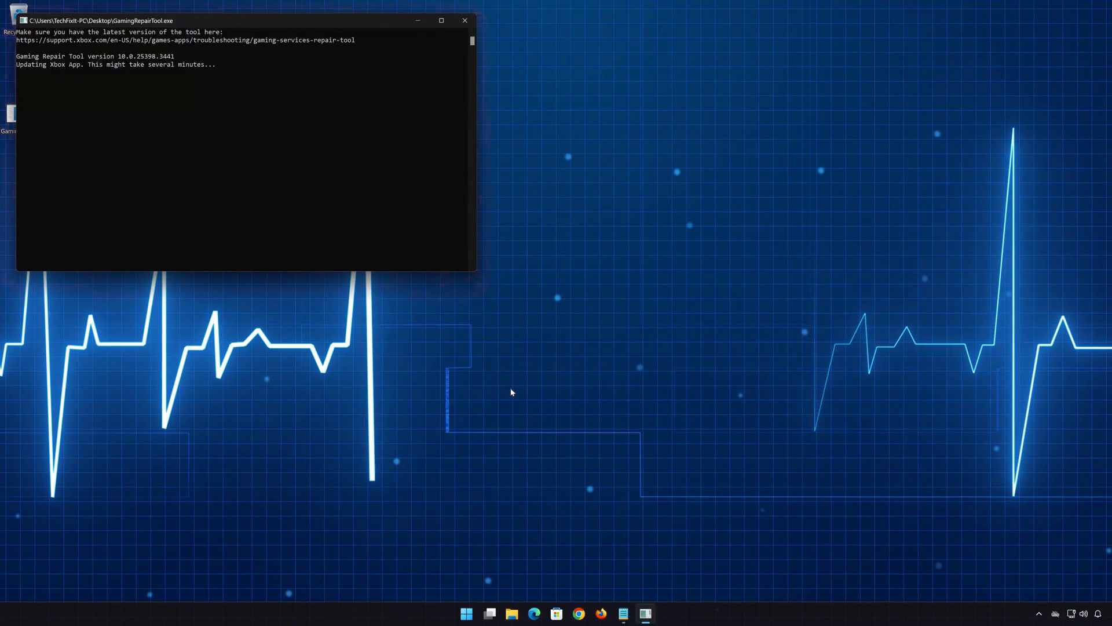
{"action": "left_click_drag", "start_coordinate": [297, 25], "coordinate": [603, 159]}
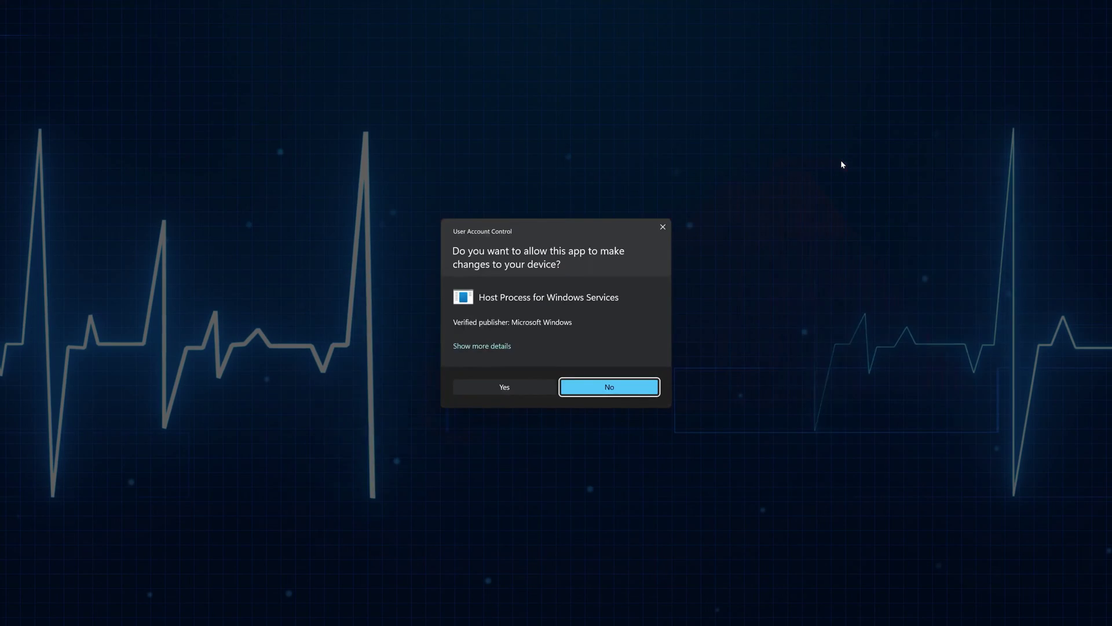
{"action": "left_click", "coordinate": [504, 387]}
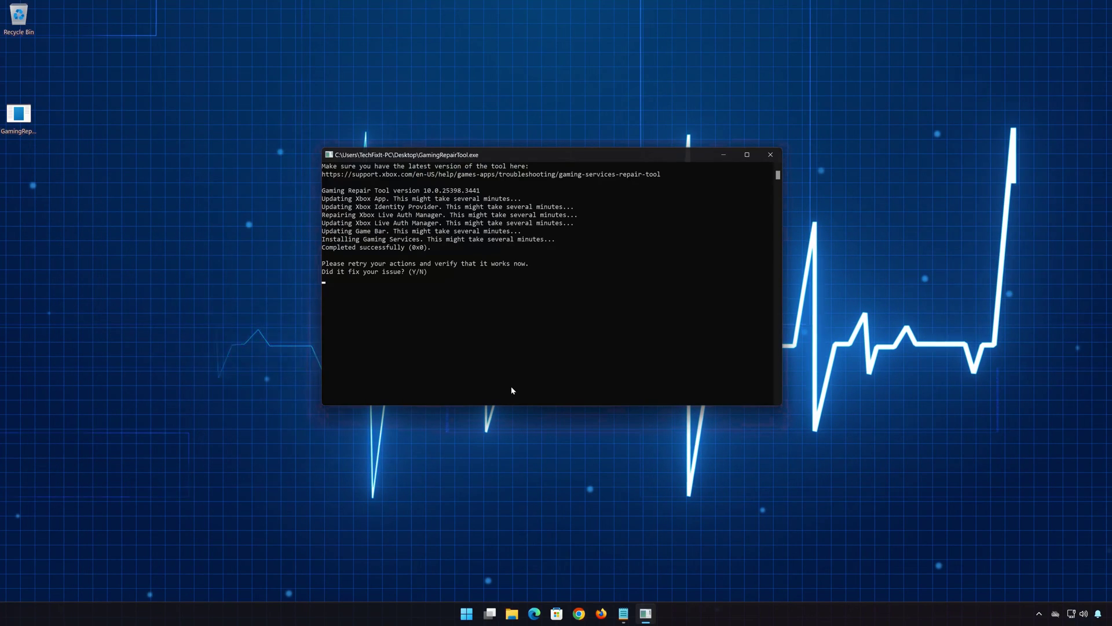
Answer y to the repair tool's question about whether the issue is fixed, and close the tool.
{"action": "type", "text": "y"}
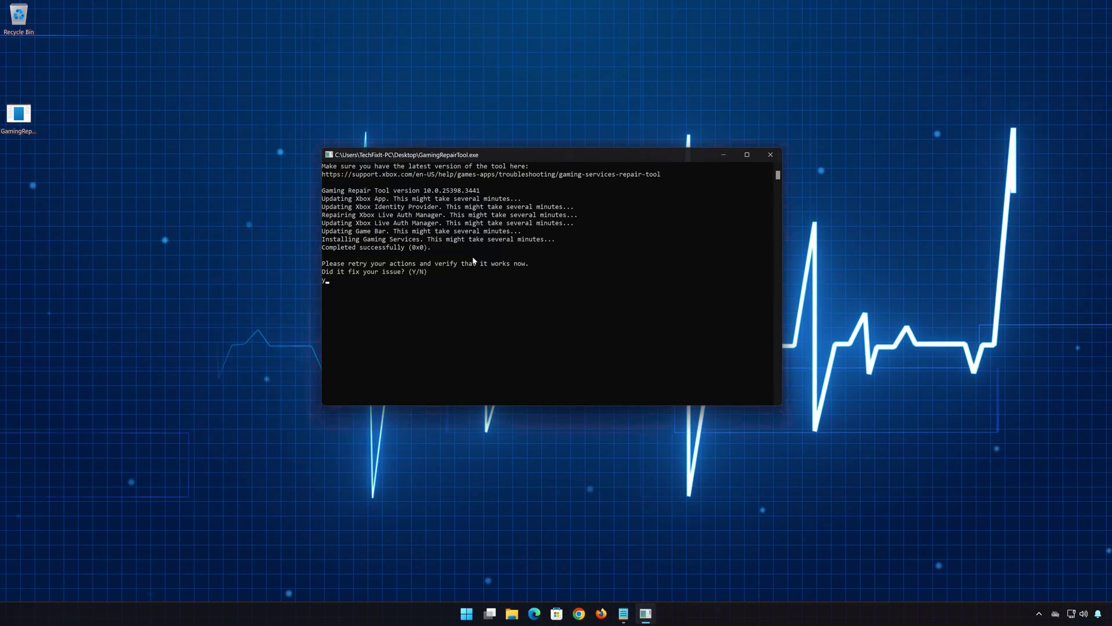
{"action": "key", "text": "Return"}
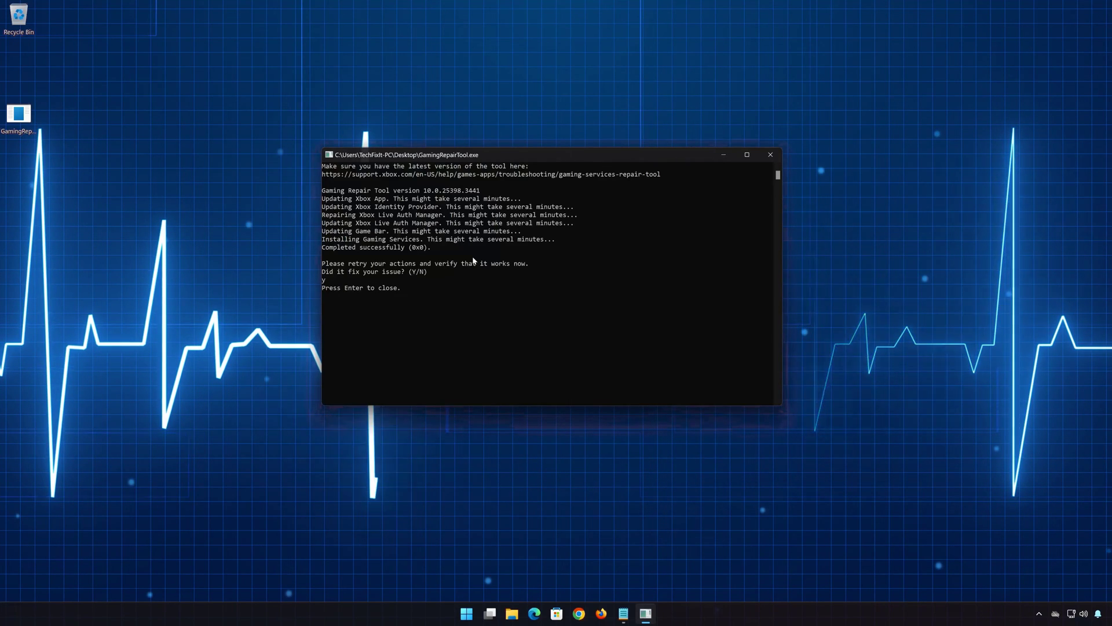
{"action": "key", "text": "Return"}
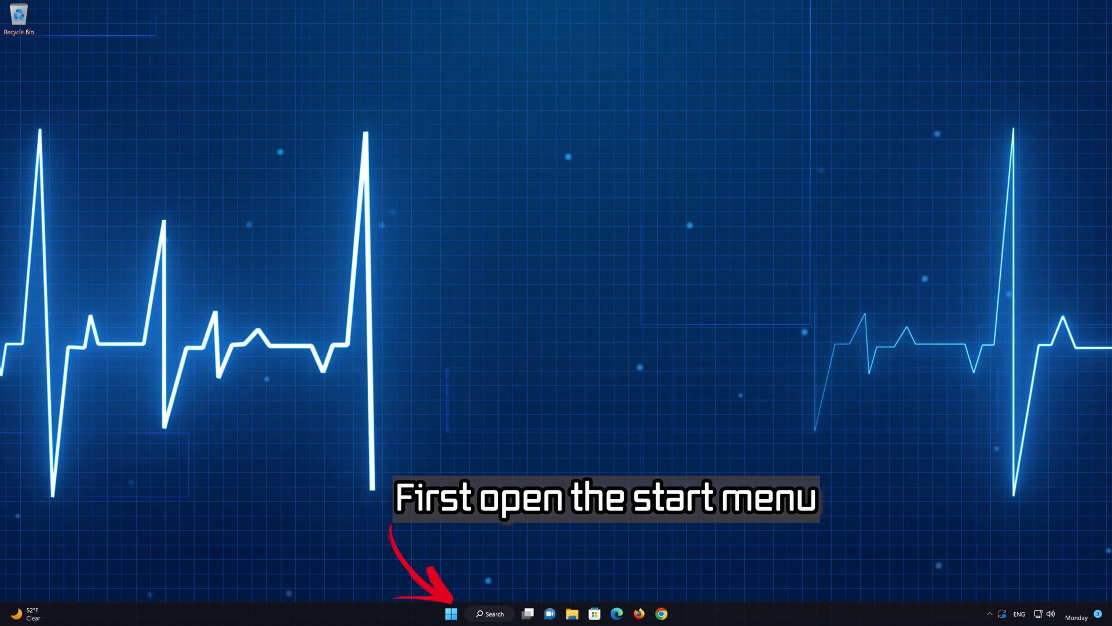
In Windows Settings, open the advanced options of the Xbox app from the installed apps list.
{"action": "left_click", "coordinate": [450, 618]}
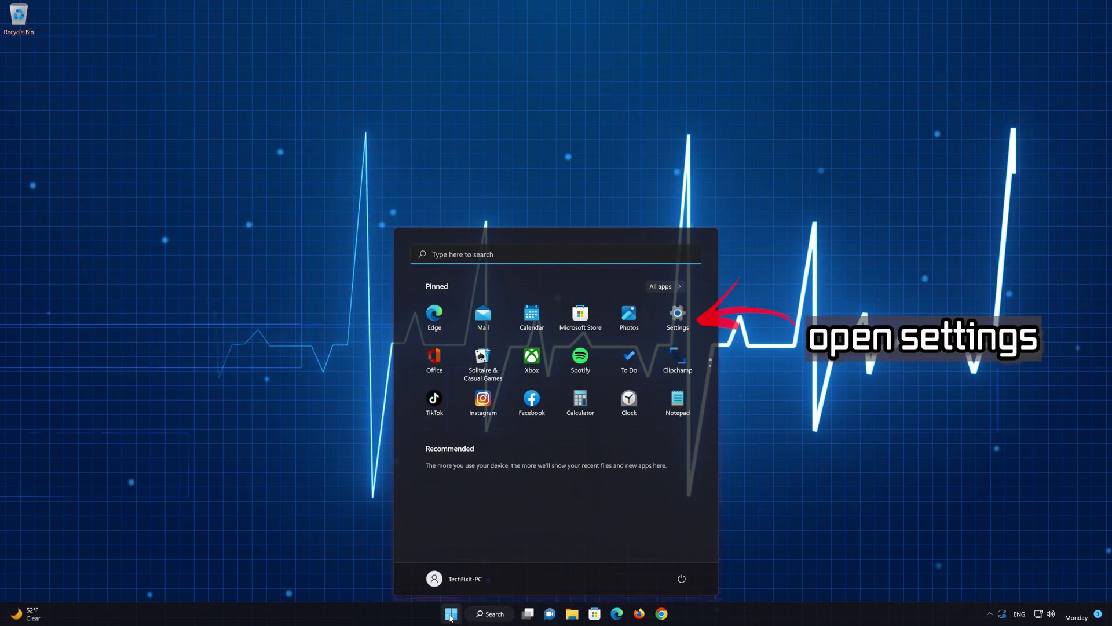
{"action": "left_click", "coordinate": [679, 325]}
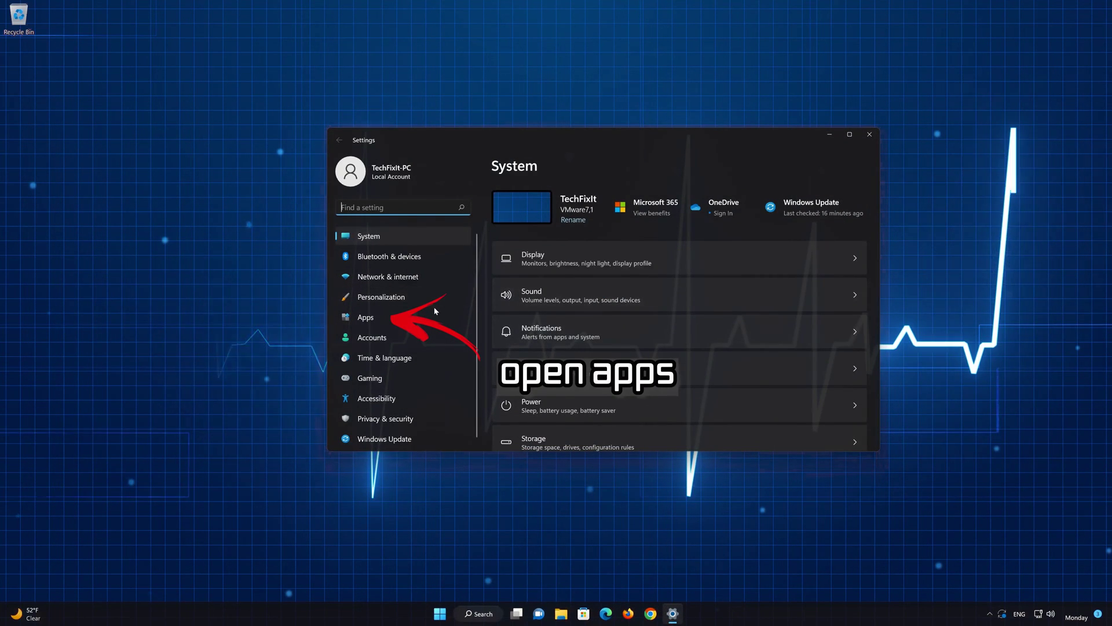
{"action": "left_click", "coordinate": [374, 317]}
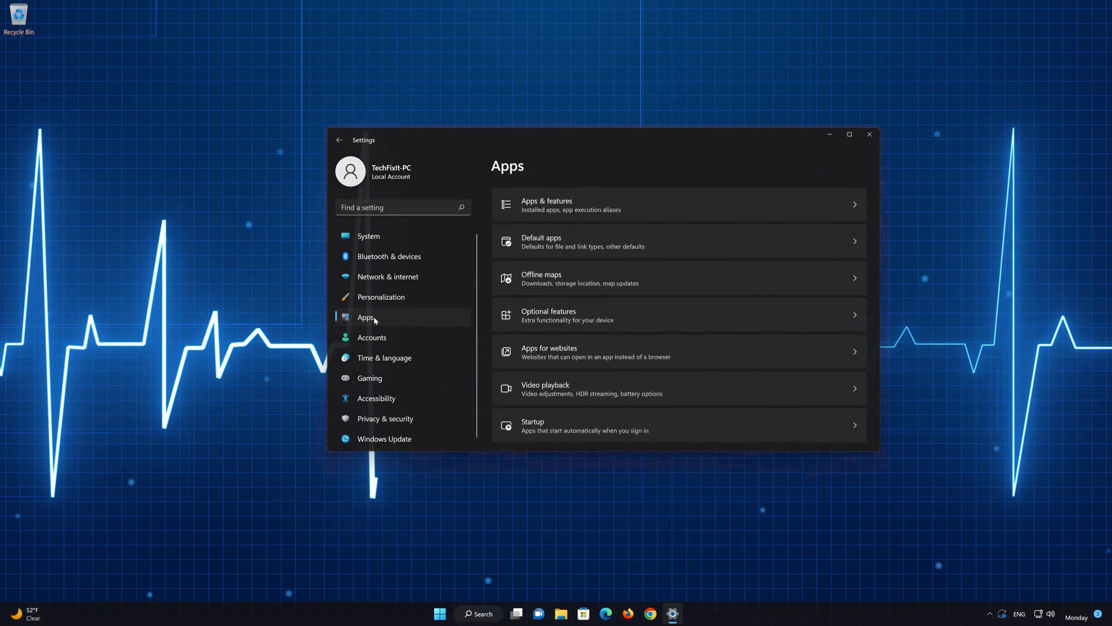
{"action": "left_click", "coordinate": [595, 212]}
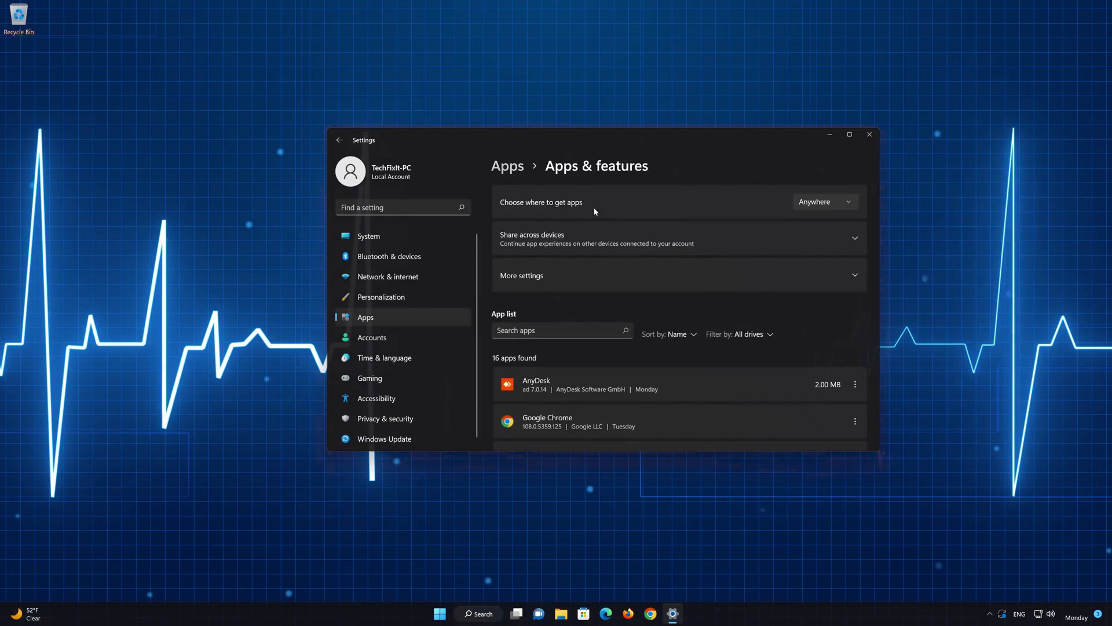
{"action": "scroll", "coordinate": [697, 342], "scroll_direction": "down", "scroll_amount": 10}
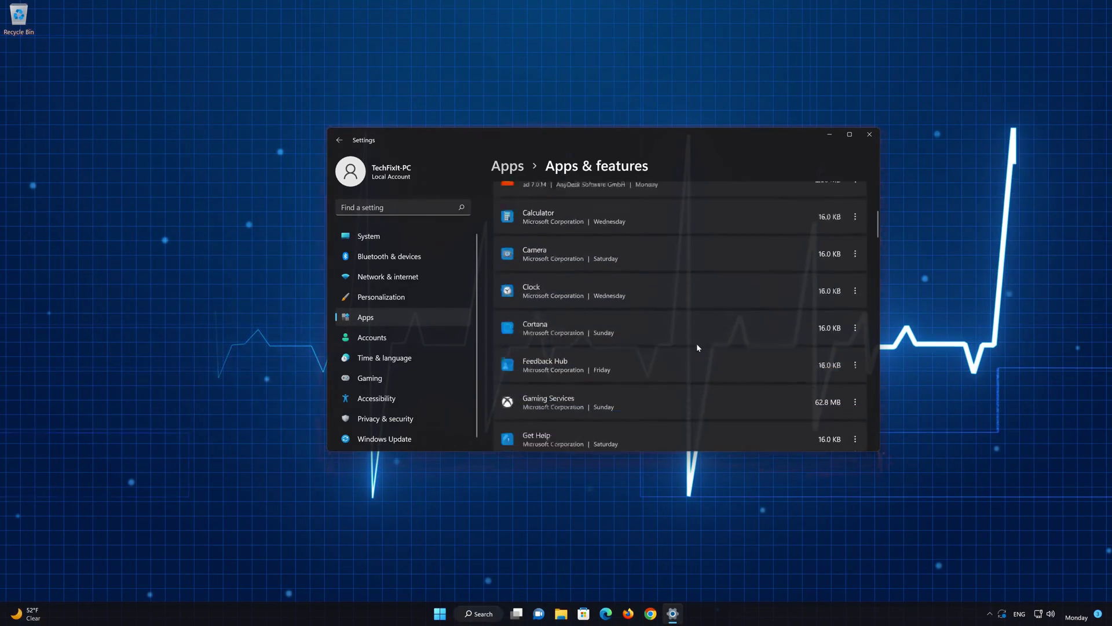
{"action": "scroll", "coordinate": [696, 346], "scroll_direction": "down", "scroll_amount": 15}
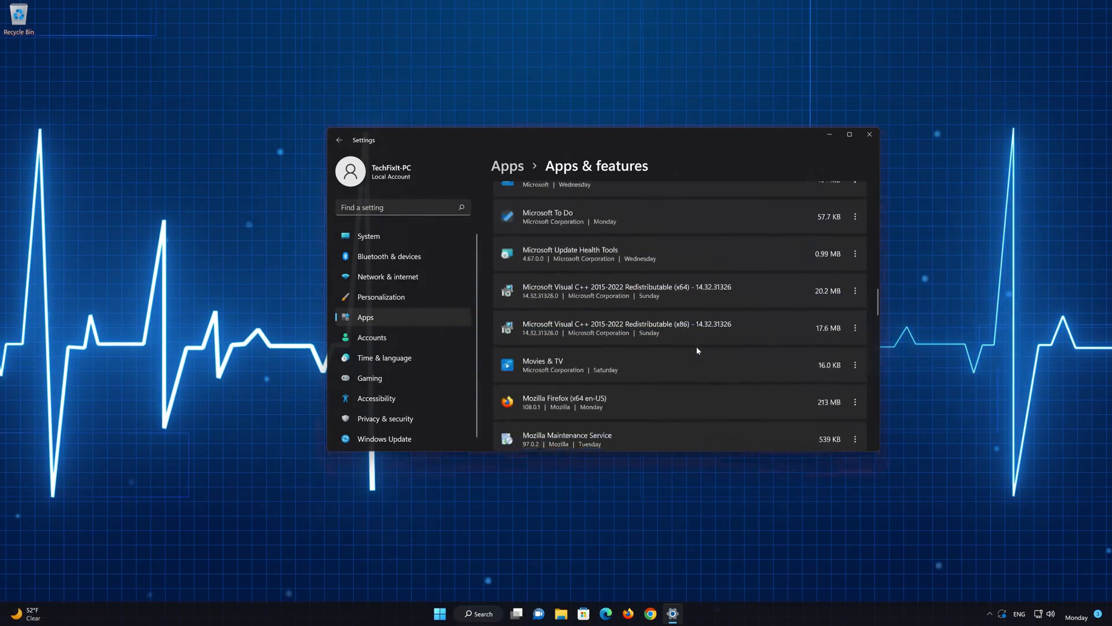
{"action": "scroll", "coordinate": [698, 351], "scroll_direction": "down", "scroll_amount": 15}
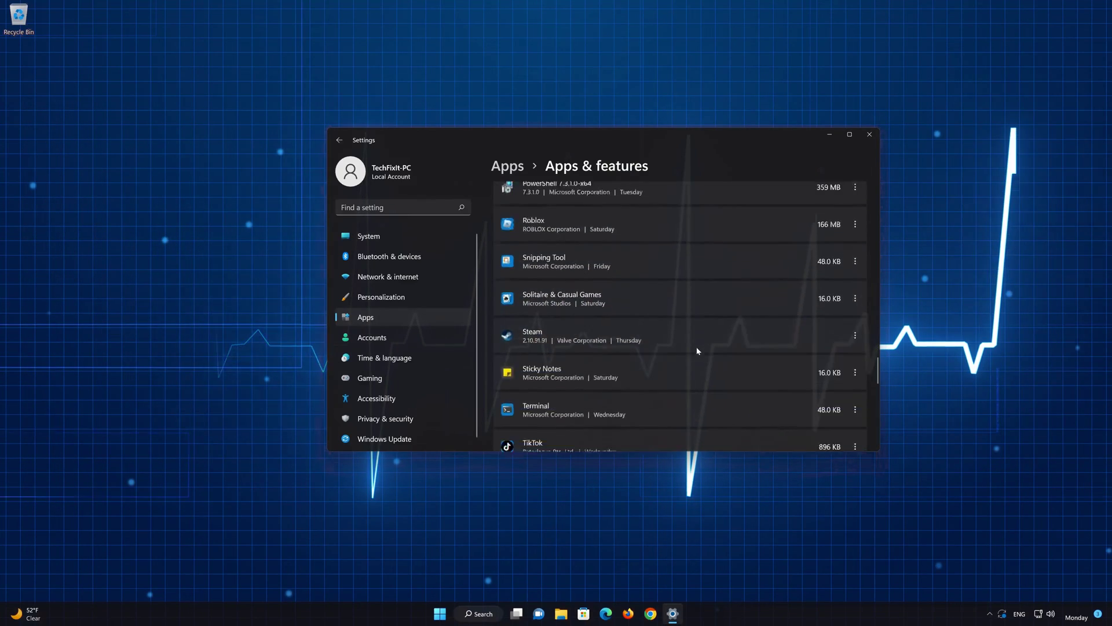
{"action": "scroll", "coordinate": [697, 351], "scroll_direction": "down", "scroll_amount": 5}
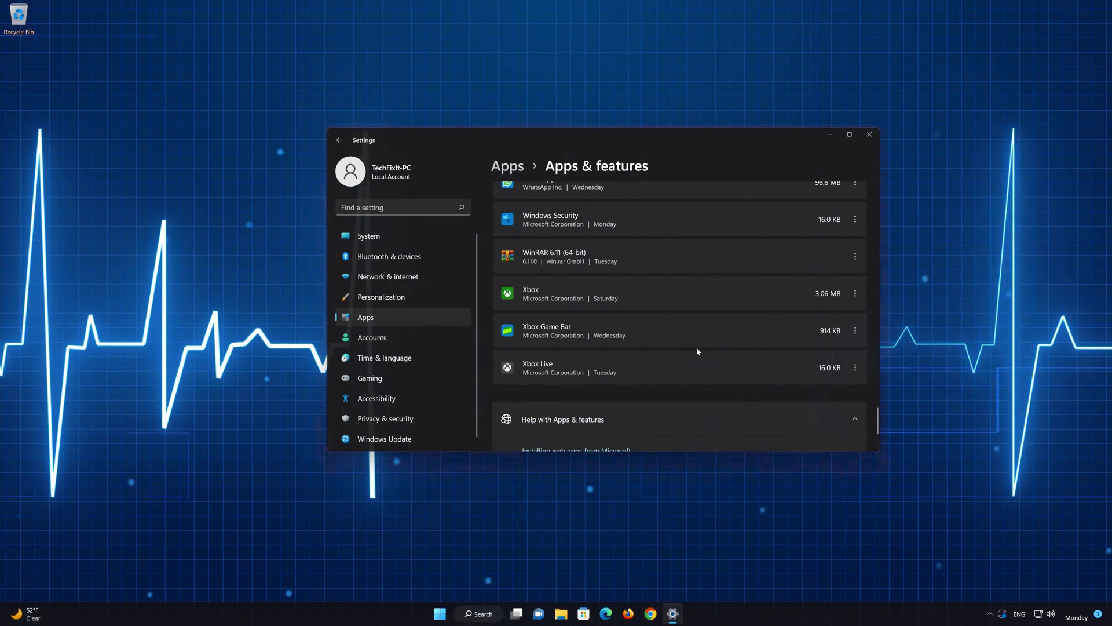
{"action": "scroll", "coordinate": [697, 351], "scroll_direction": "up", "scroll_amount": 1}
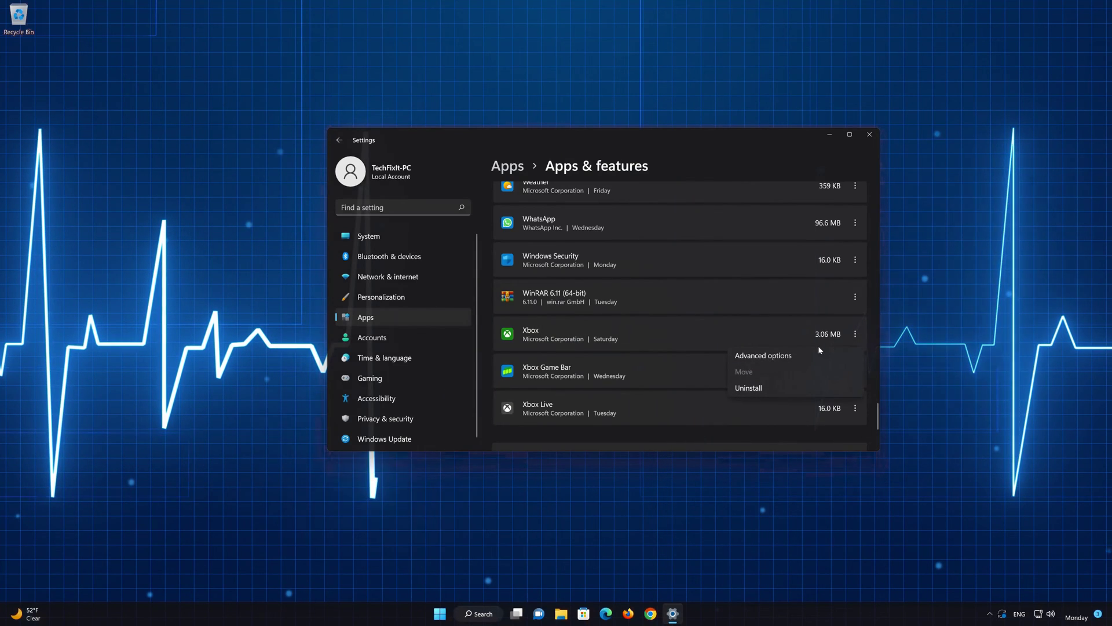
{"action": "left_click", "coordinate": [766, 357]}
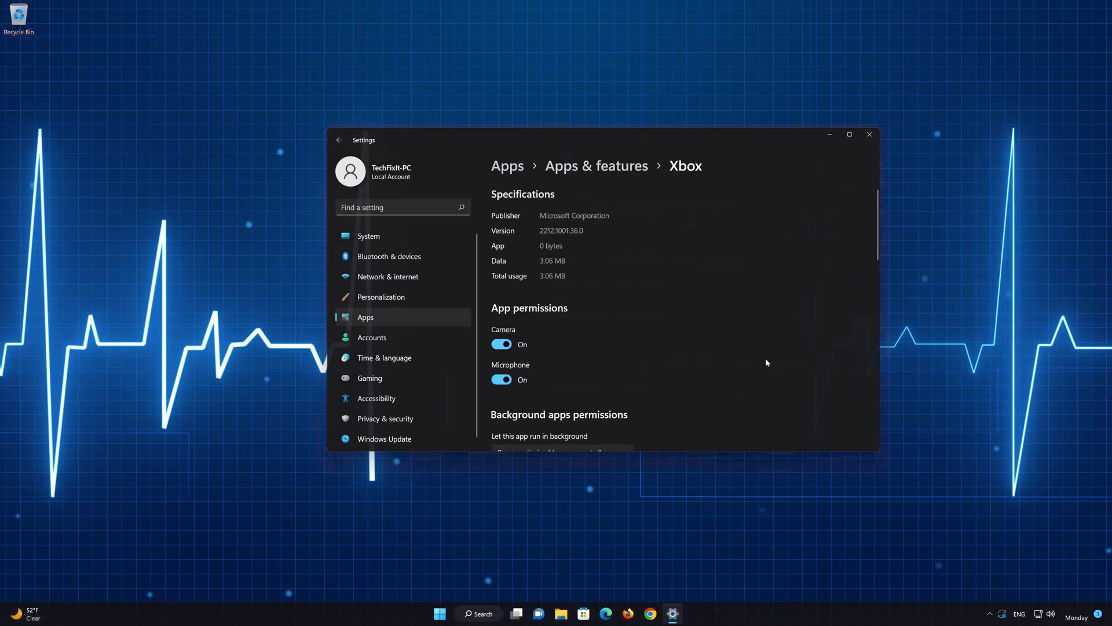
Repair the Xbox app, and reset it, confirming the deletion of its data.
{"action": "scroll", "coordinate": [763, 357], "scroll_direction": "down", "scroll_amount": 1}
{"action": "scroll", "coordinate": [764, 360], "scroll_direction": "down", "scroll_amount": 7}
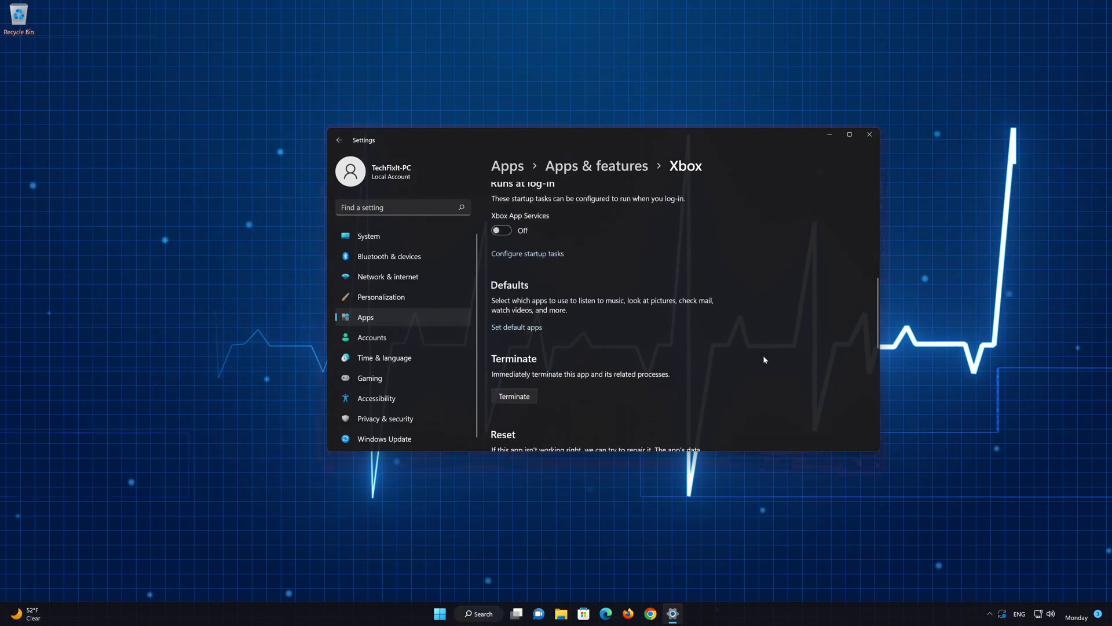
{"action": "scroll", "coordinate": [763, 360], "scroll_direction": "down", "scroll_amount": 3}
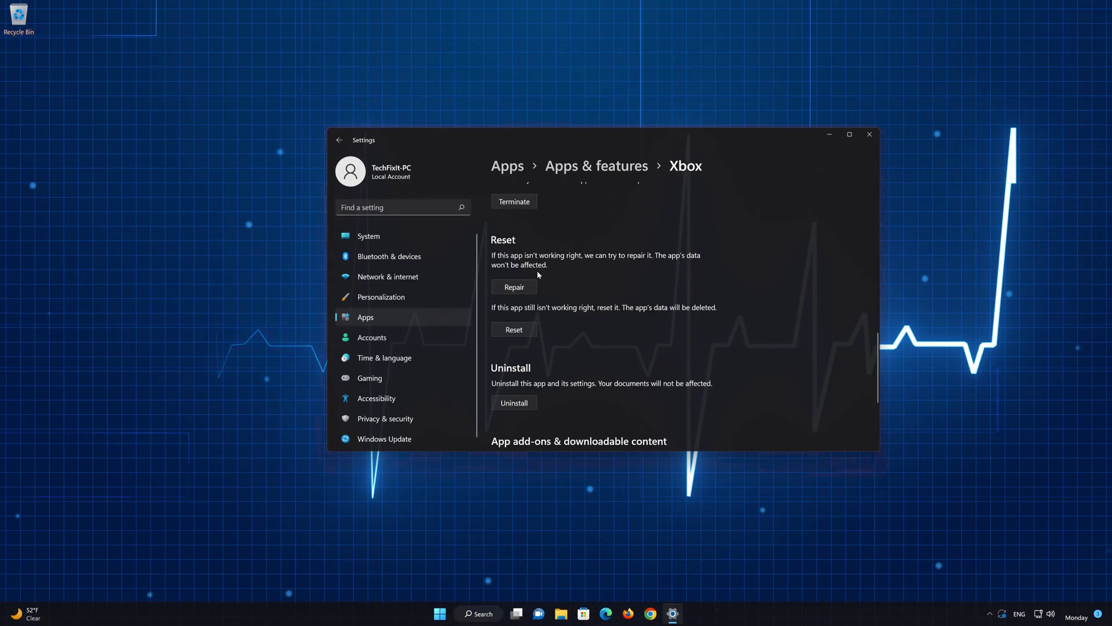
{"action": "left_click", "coordinate": [513, 292]}
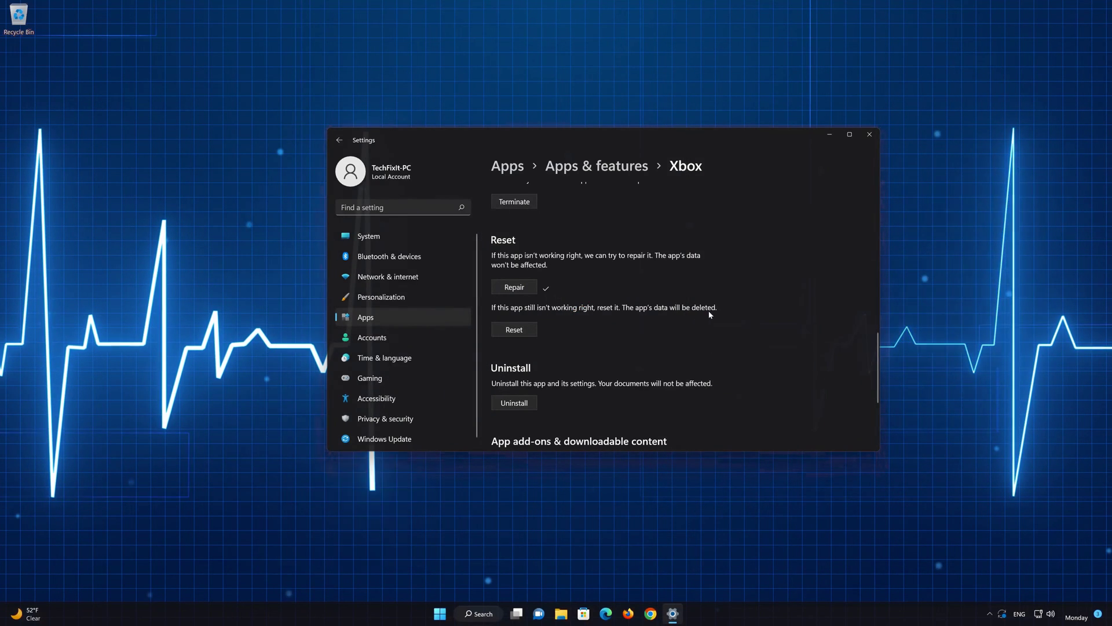
{"action": "left_click", "coordinate": [519, 329]}
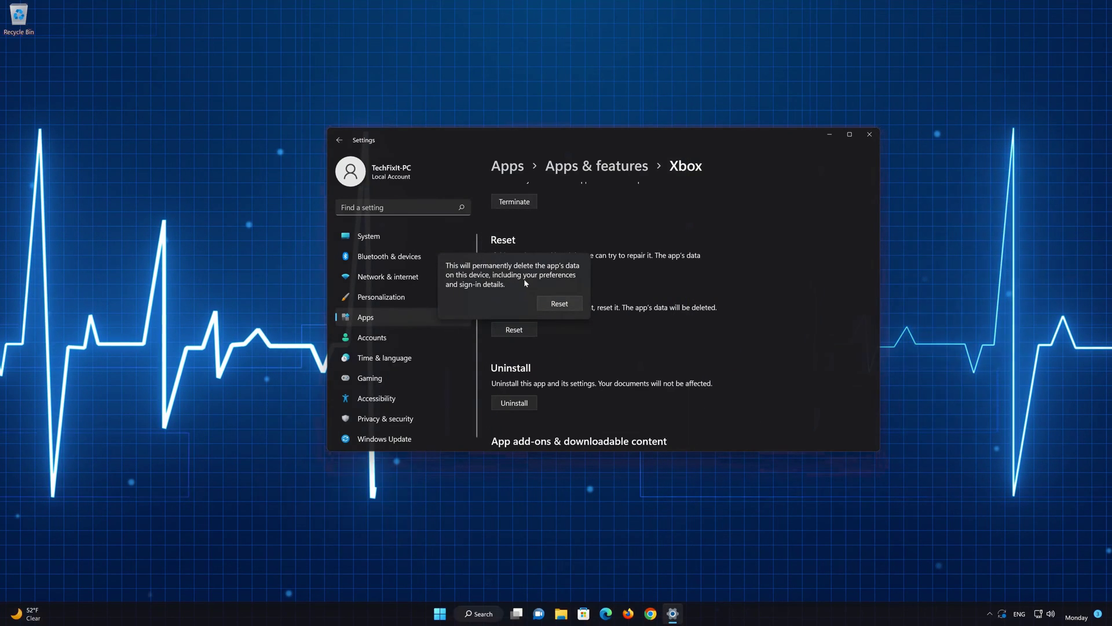
{"action": "left_click", "coordinate": [565, 305]}
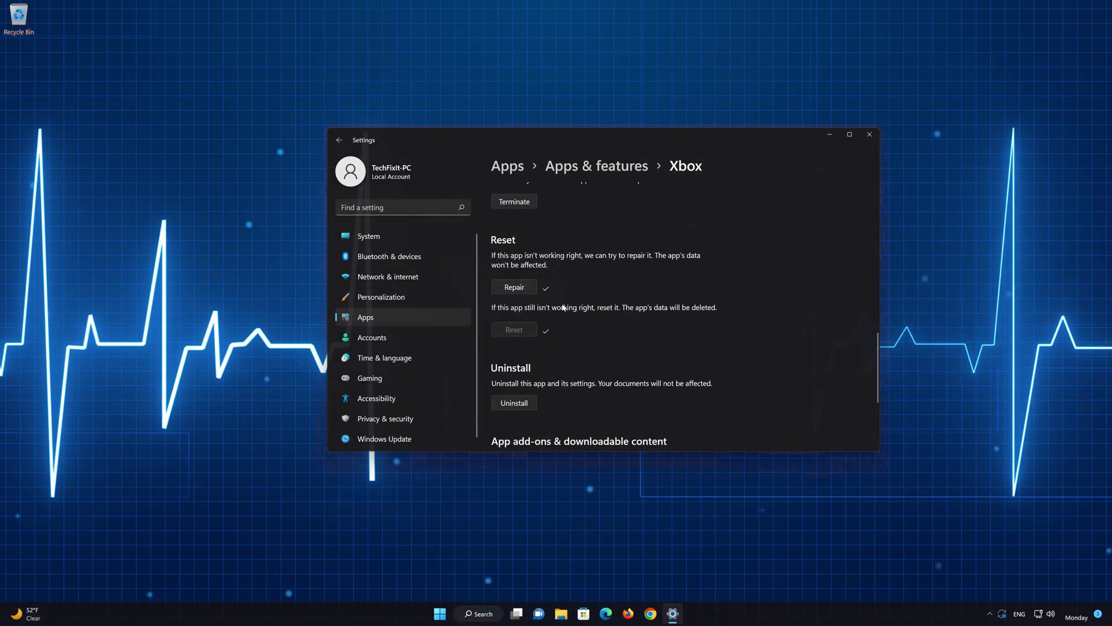
Uninstall the Xbox app together with its related info and close Settings.
{"action": "scroll", "coordinate": [561, 330], "scroll_direction": "down", "scroll_amount": 1}
{"action": "scroll", "coordinate": [561, 331], "scroll_direction": "down", "scroll_amount": 2}
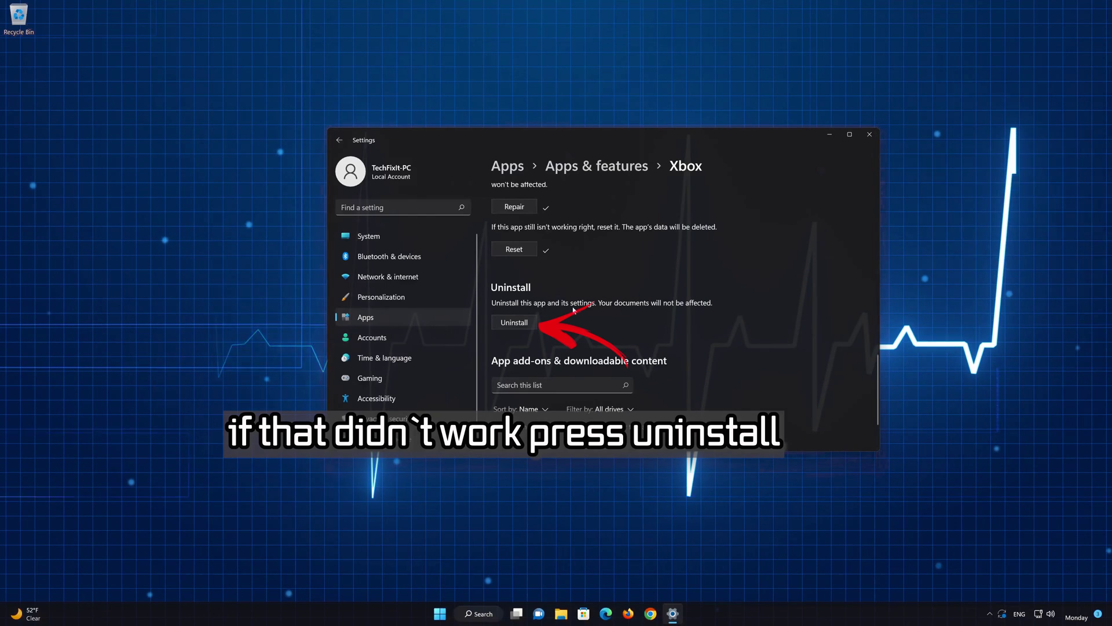
{"action": "left_click", "coordinate": [515, 323]}
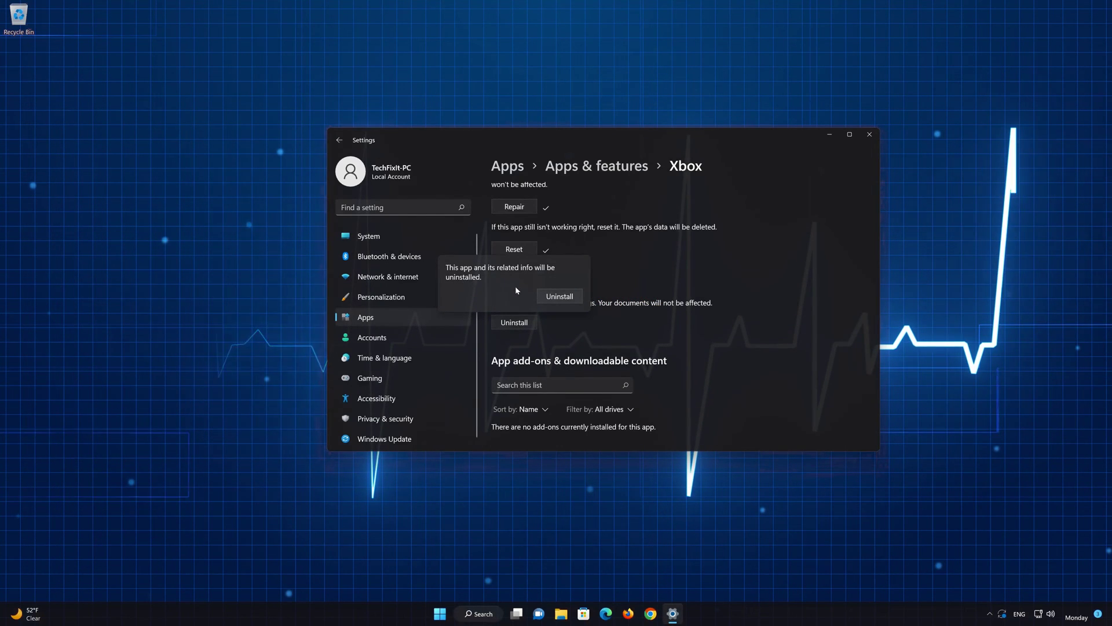
{"action": "left_click", "coordinate": [566, 301]}
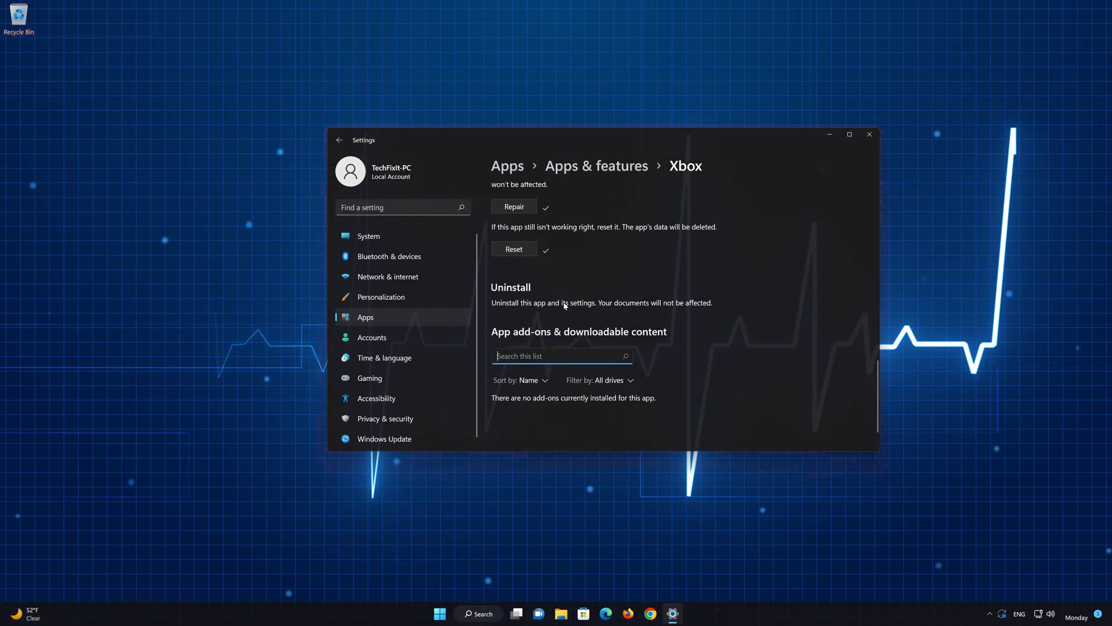
{"action": "left_click", "coordinate": [870, 134]}
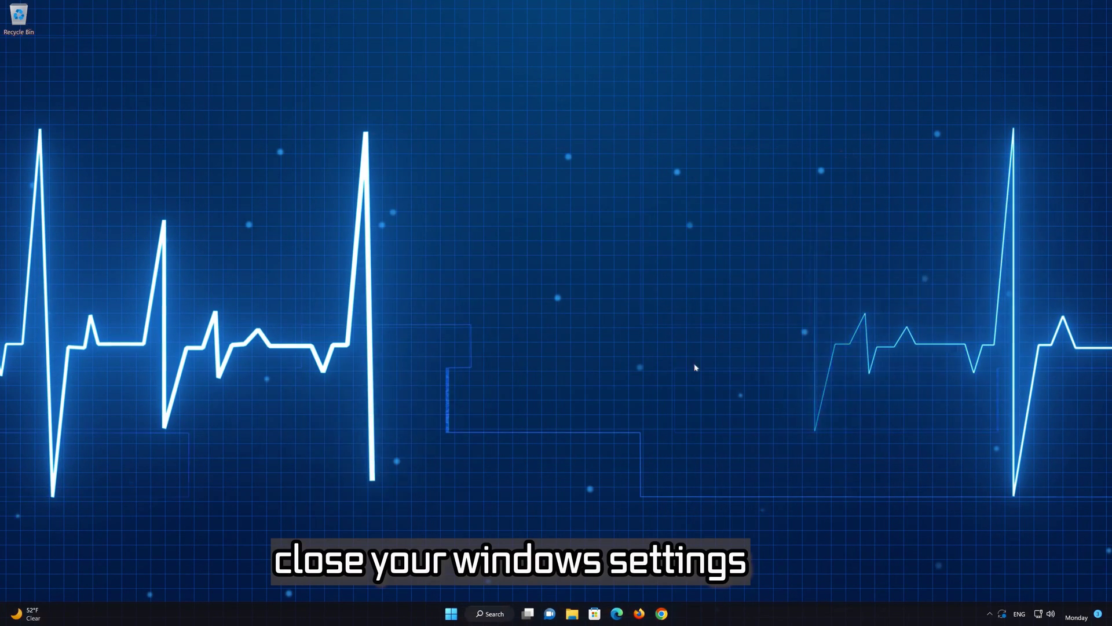
Switch to Microsoft Store, search for xbox and install the Xbox app from its store page.
{"action": "left_click", "coordinate": [594, 614]}
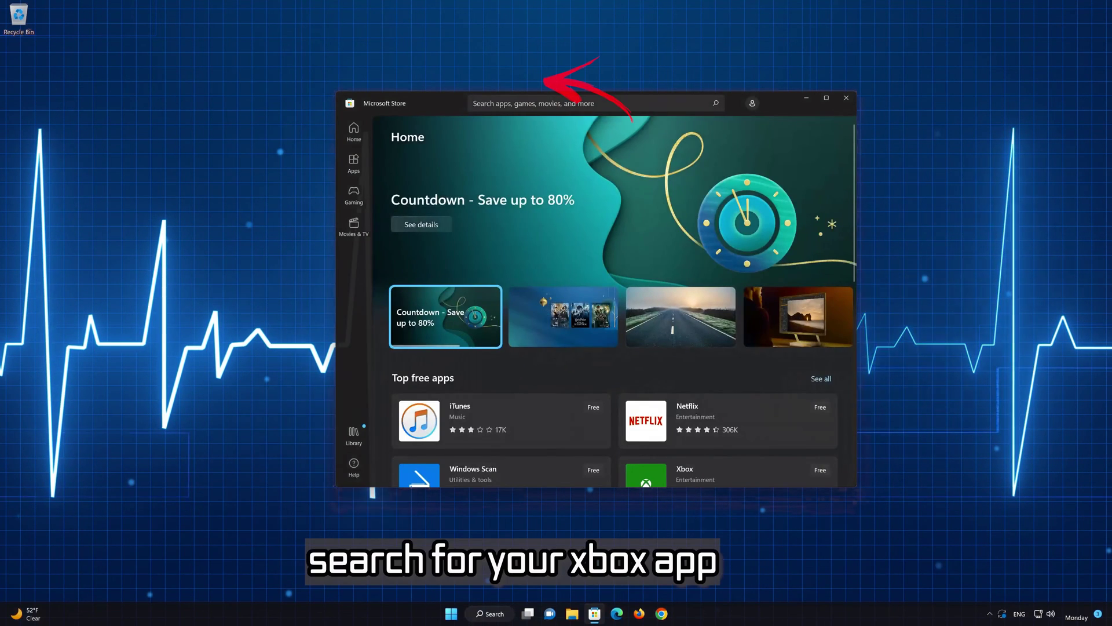
{"action": "left_click", "coordinate": [579, 103]}
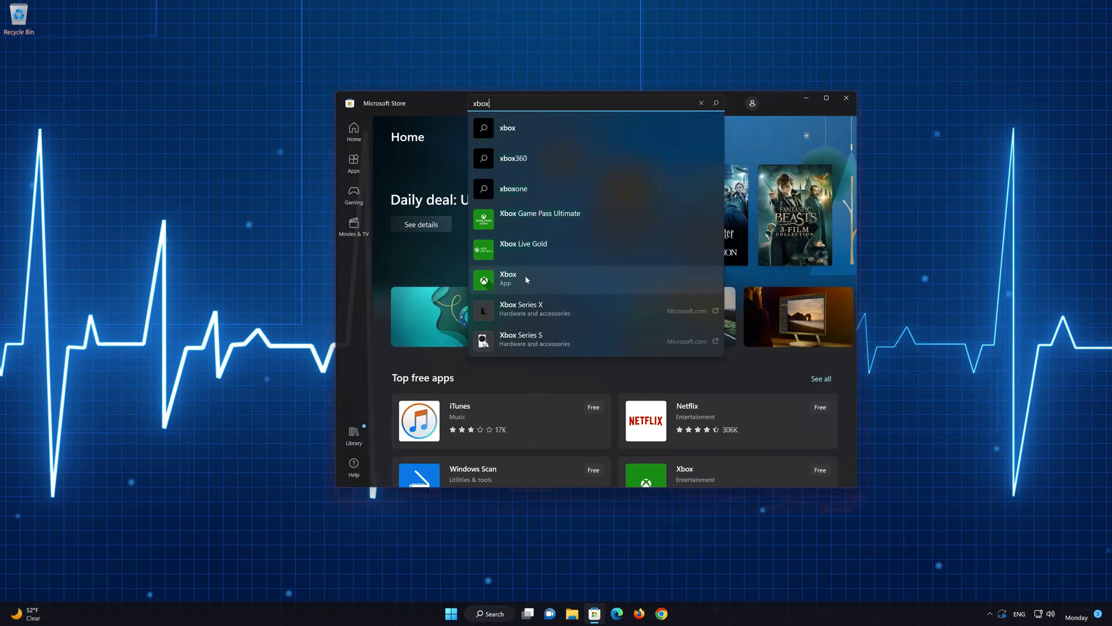
{"action": "left_click", "coordinate": [525, 277]}
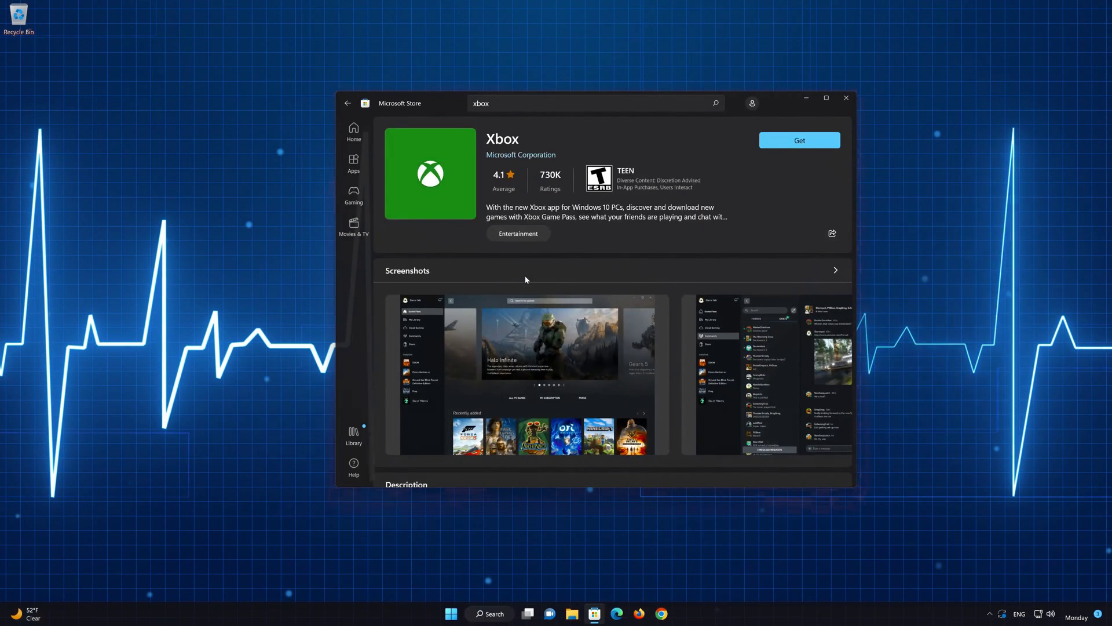
{"action": "left_click", "coordinate": [793, 147]}
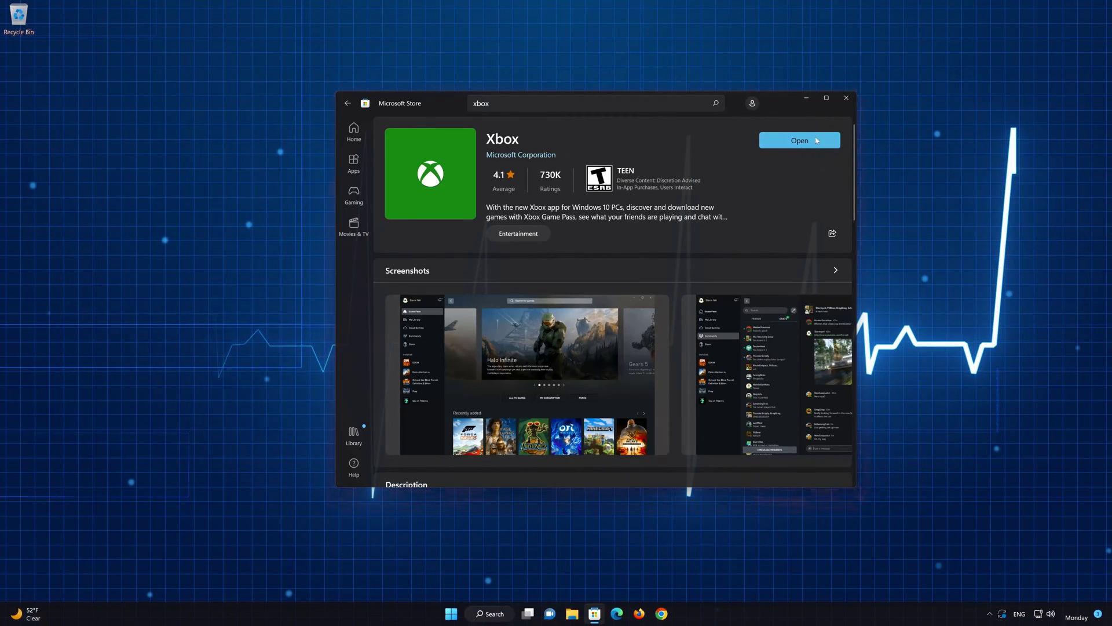
Launch the reinstalled Xbox app, move its window clear of the store and browse the PC Game Pass catalog without signing in.
{"action": "left_click", "coordinate": [817, 138]}
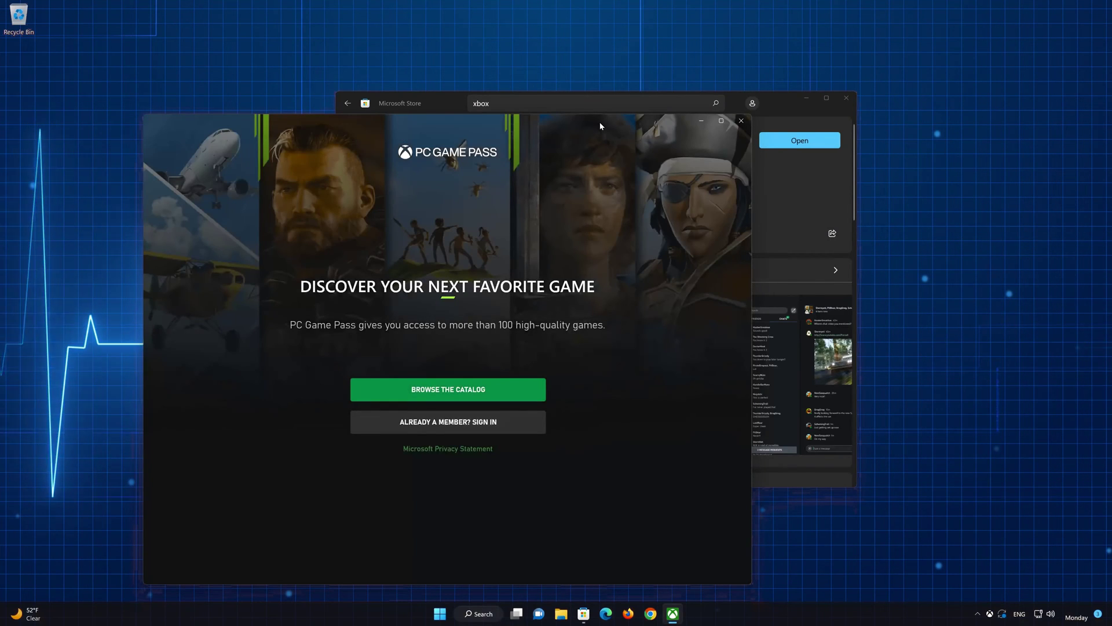
{"action": "left_click_drag", "start_coordinate": [599, 122], "coordinate": [741, 70]}
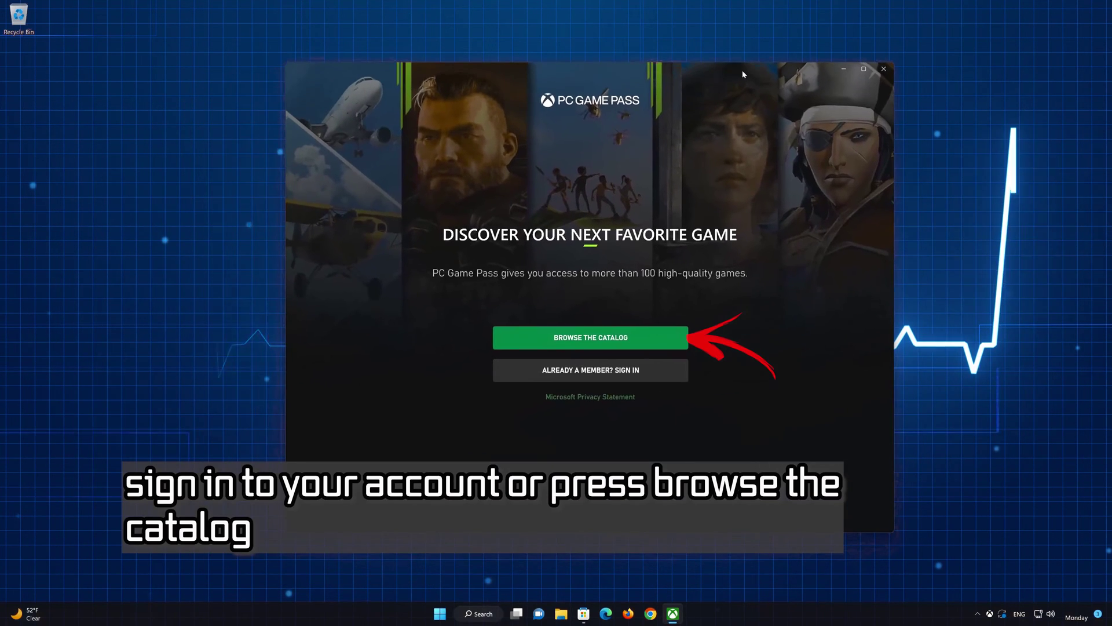
{"action": "left_click", "coordinate": [615, 338]}
{"action": "scroll", "coordinate": [617, 340], "scroll_direction": "down", "scroll_amount": 10}
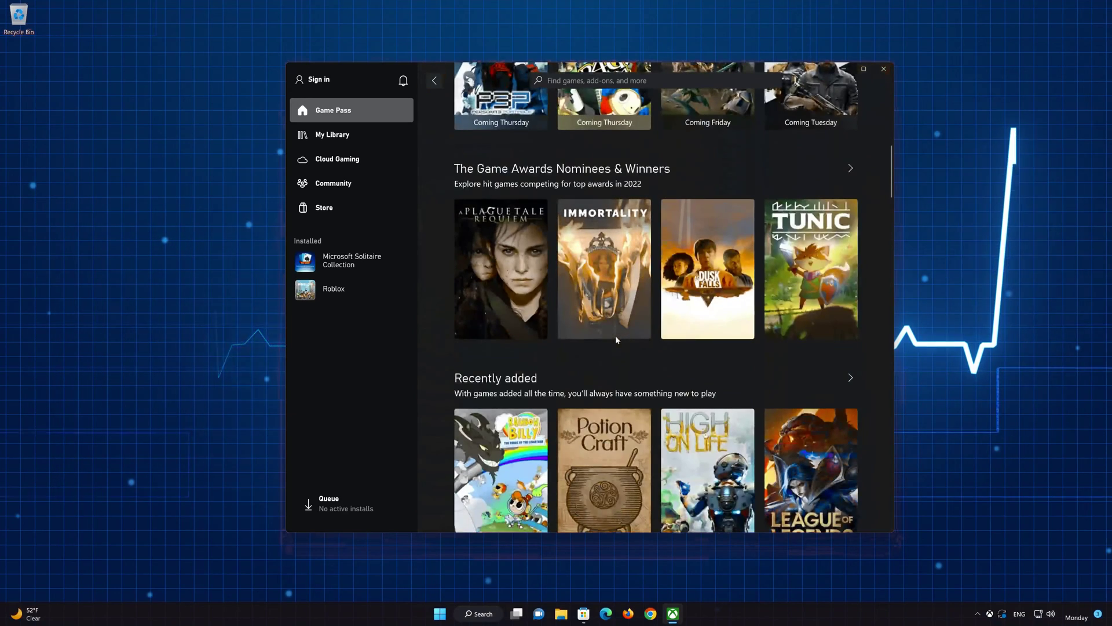
{"action": "scroll", "coordinate": [617, 340], "scroll_direction": "down", "scroll_amount": 5}
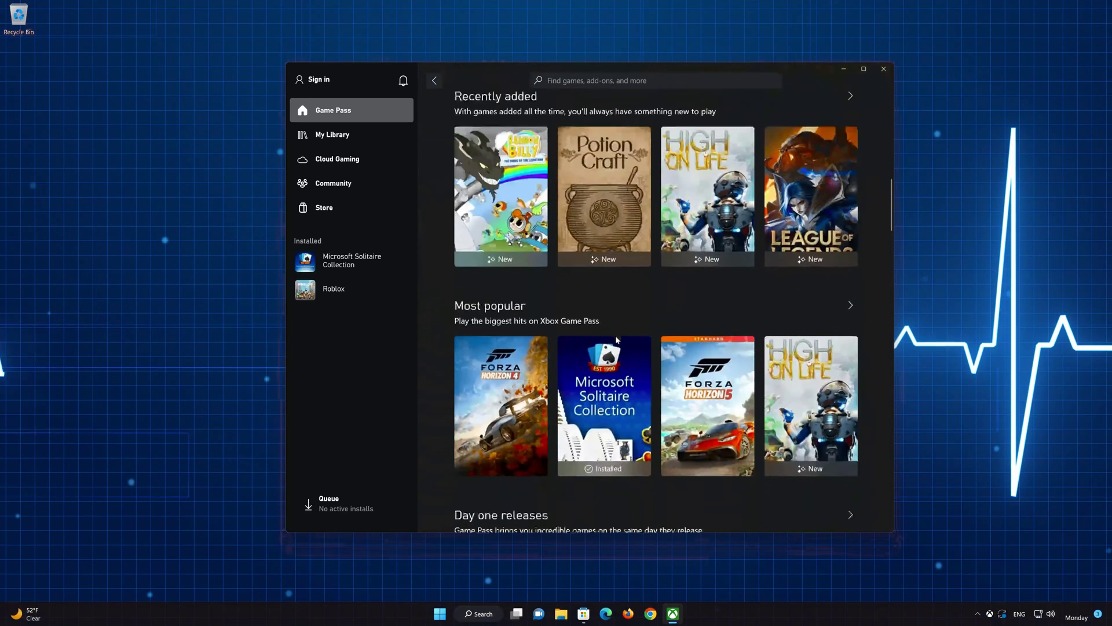
Close the Xbox app and Microsoft Store, and open the Apps & features list in Windows Settings.
{"action": "left_click", "coordinate": [885, 70]}
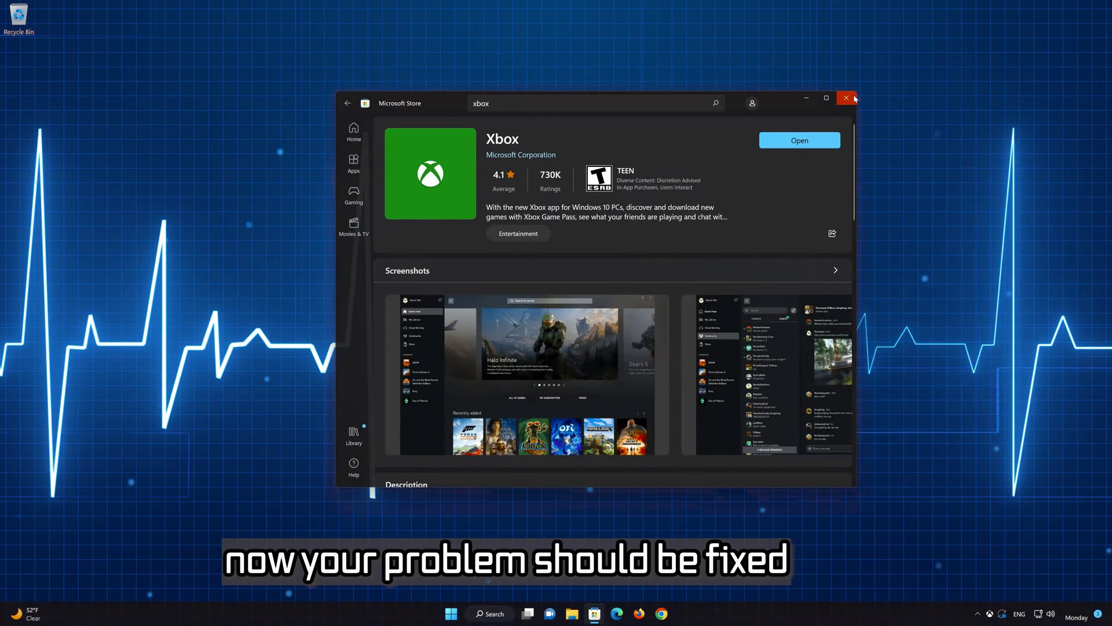
{"action": "left_click", "coordinate": [854, 99]}
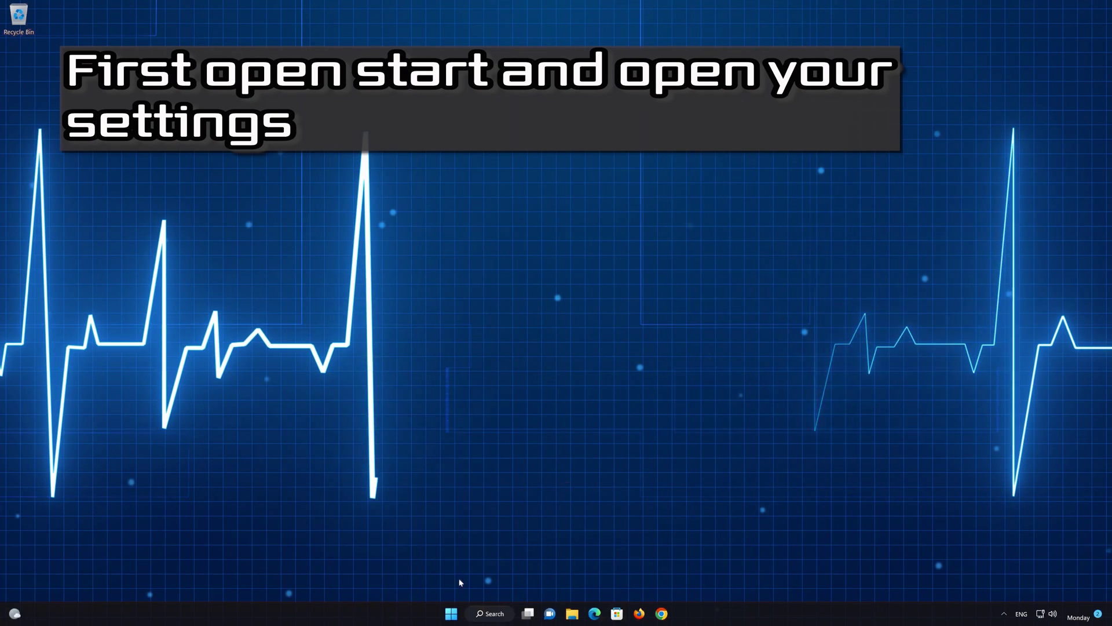
{"action": "left_click", "coordinate": [450, 613]}
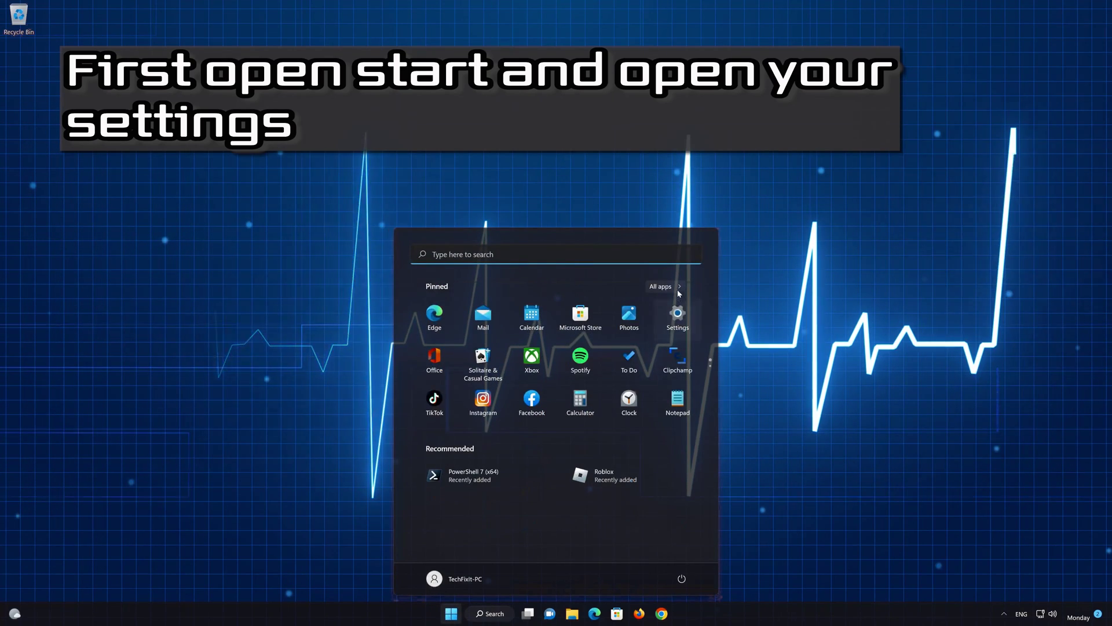
{"action": "left_click", "coordinate": [676, 325]}
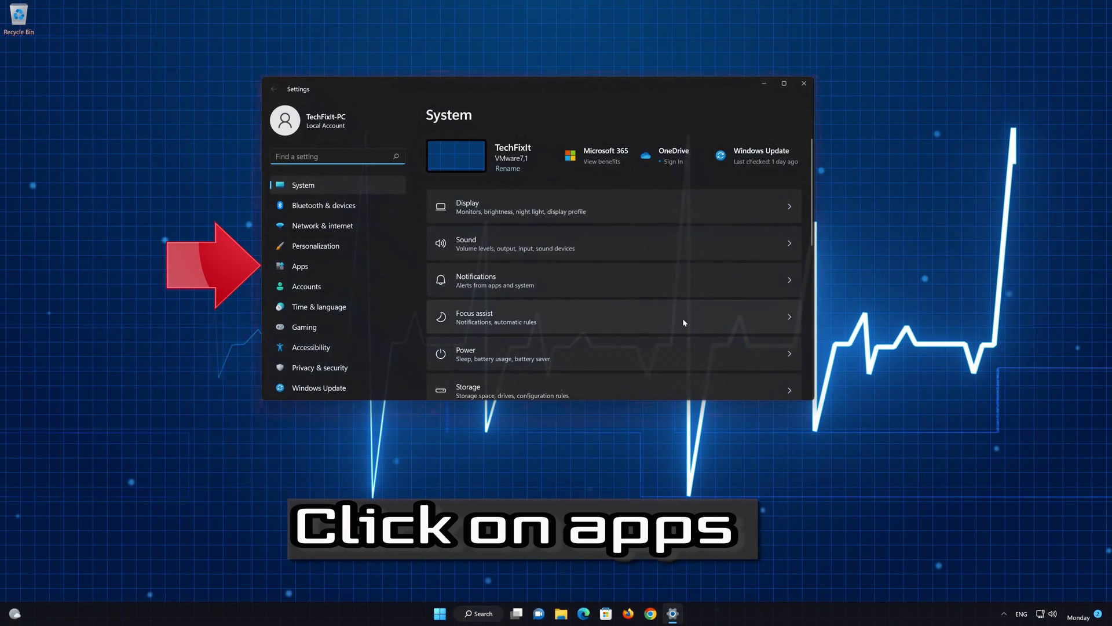
{"action": "left_click", "coordinate": [342, 263]}
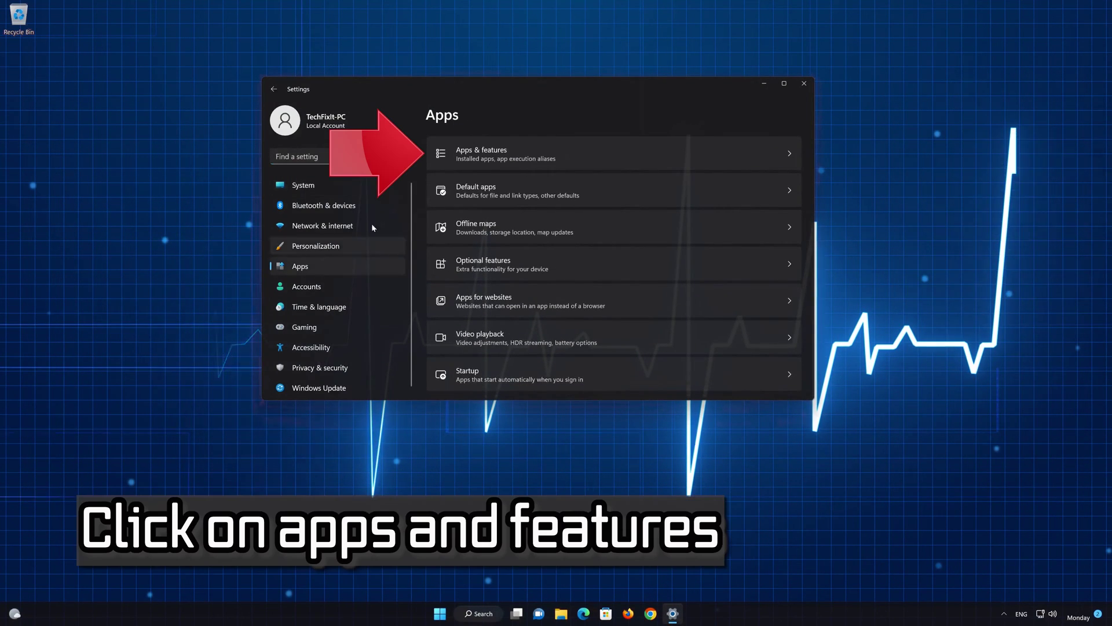
{"action": "left_click", "coordinate": [563, 150]}
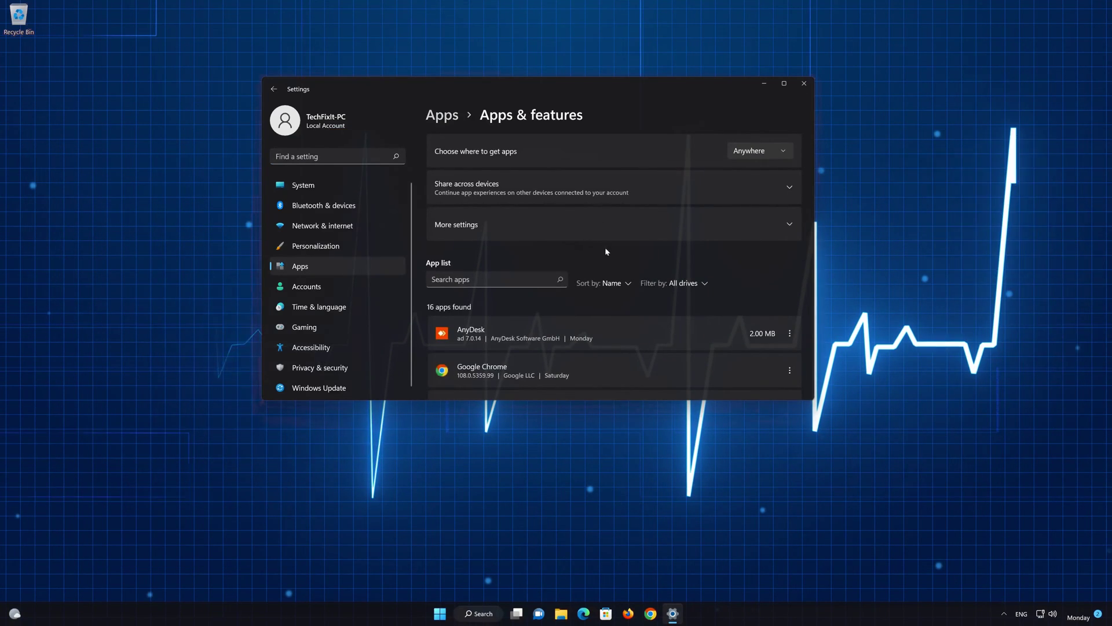
Locate Microsoft Store in the installed apps list and open its advanced options.
{"action": "scroll", "coordinate": [613, 270], "scroll_direction": "down", "scroll_amount": 8}
{"action": "scroll", "coordinate": [615, 276], "scroll_direction": "down", "scroll_amount": 3}
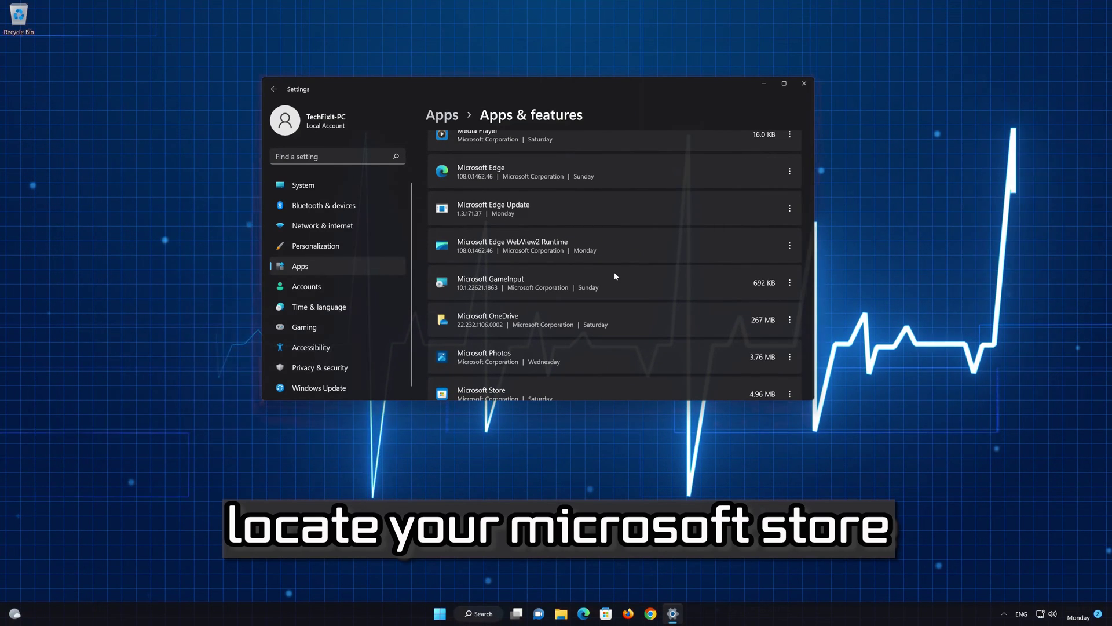
{"action": "scroll", "coordinate": [615, 278], "scroll_direction": "down", "scroll_amount": 2}
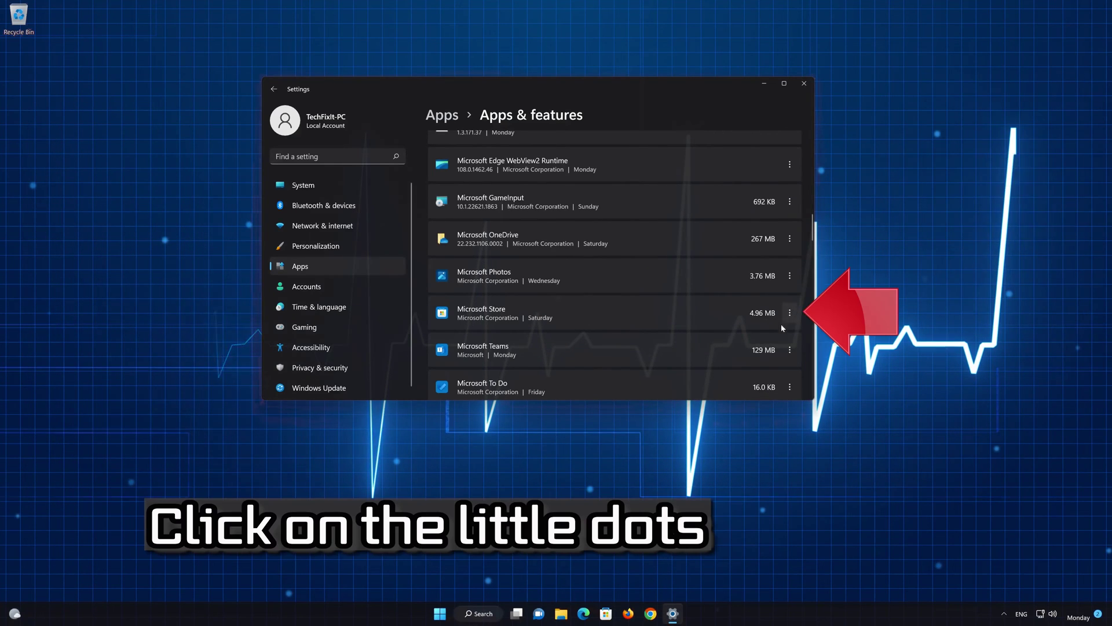
{"action": "left_click", "coordinate": [790, 313]}
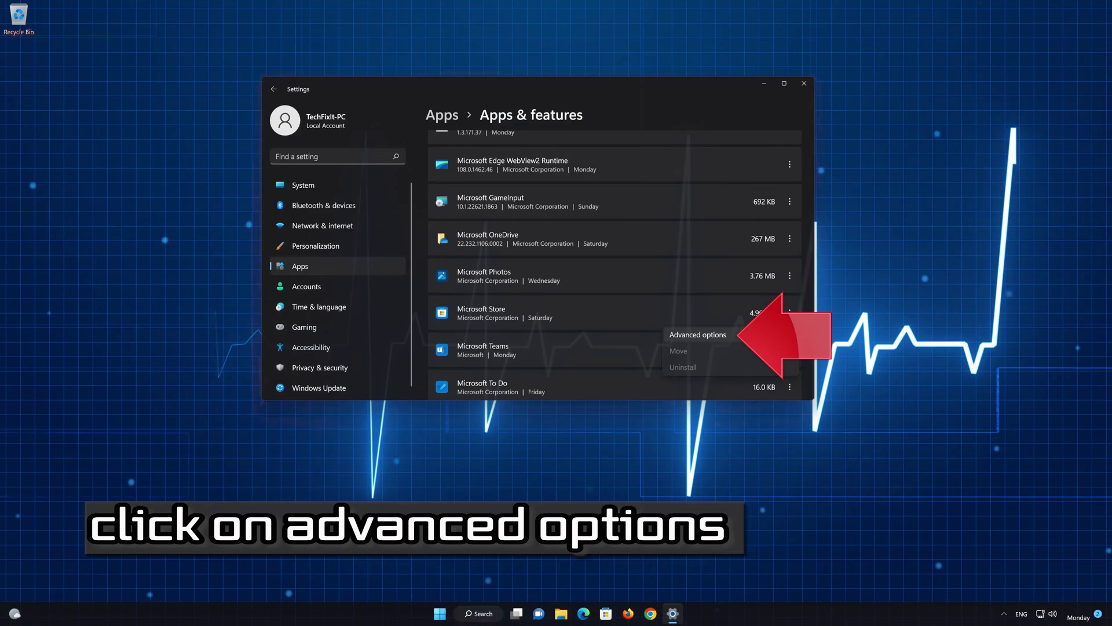
{"action": "left_click", "coordinate": [724, 334]}
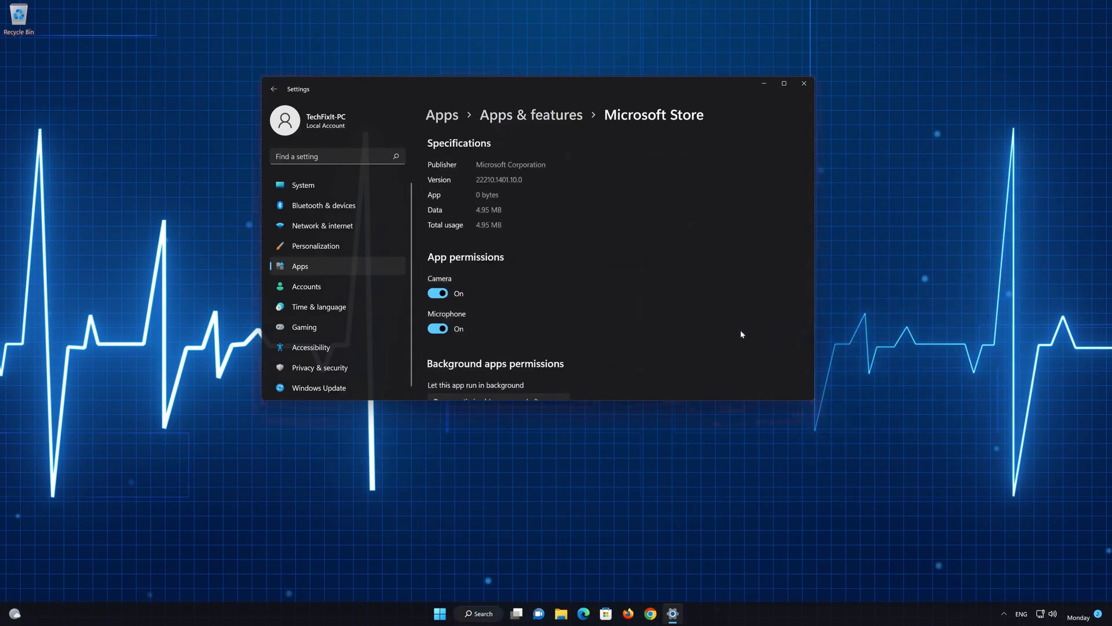
Repair the Microsoft Store app, and reset it, confirming the deletion of its data.
{"action": "scroll", "coordinate": [717, 327], "scroll_direction": "down", "scroll_amount": 10}
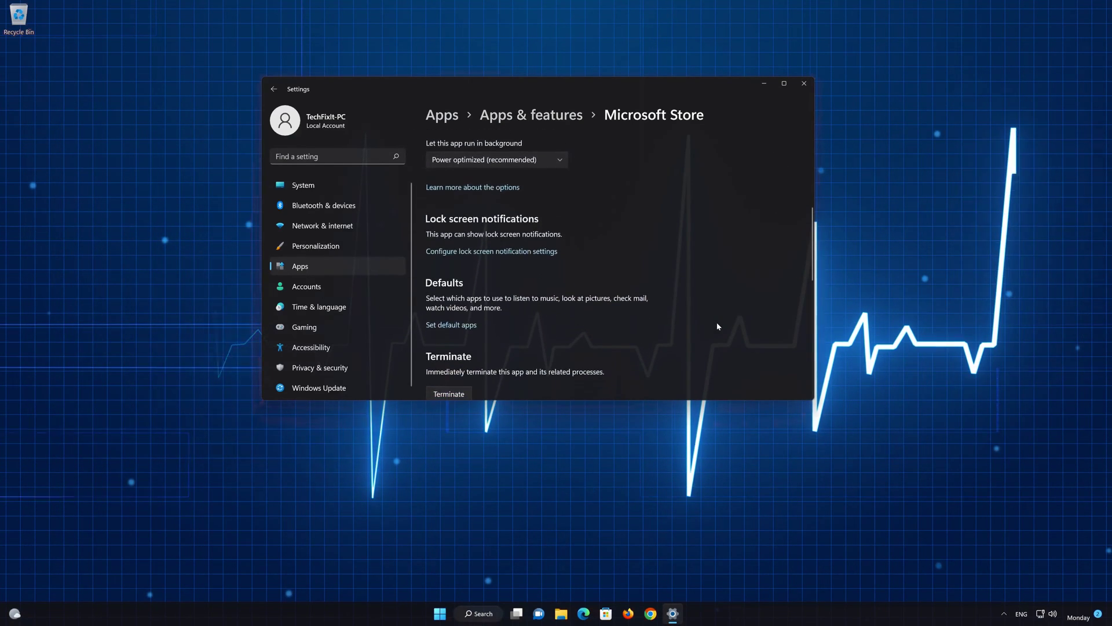
{"action": "scroll", "coordinate": [718, 327], "scroll_direction": "down", "scroll_amount": 3}
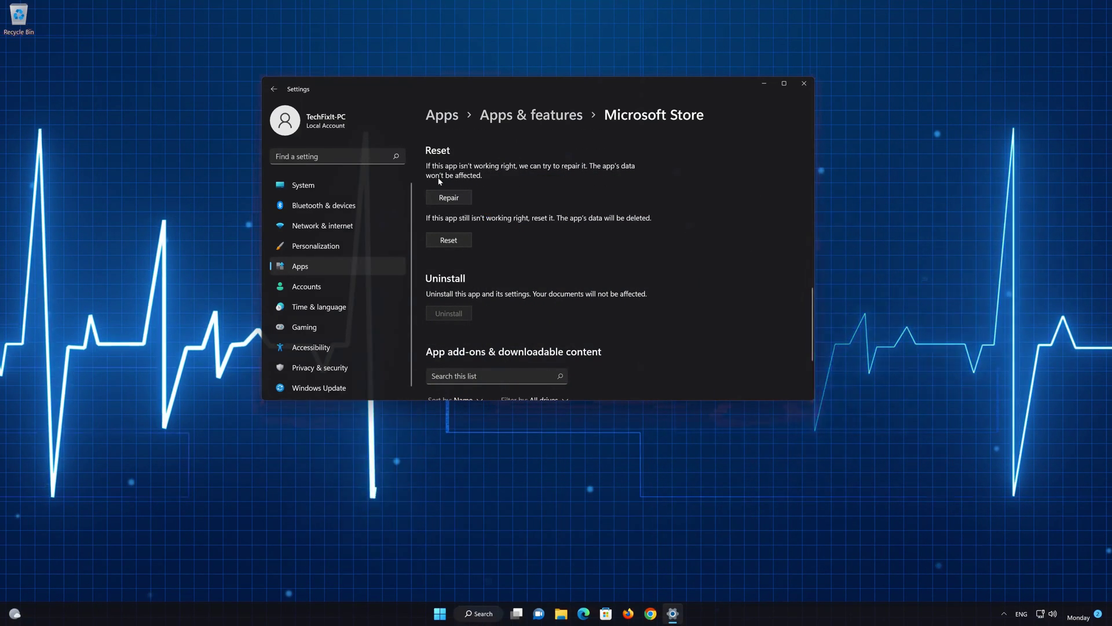
{"action": "left_click", "coordinate": [463, 198]}
{"action": "left_click", "coordinate": [445, 241]}
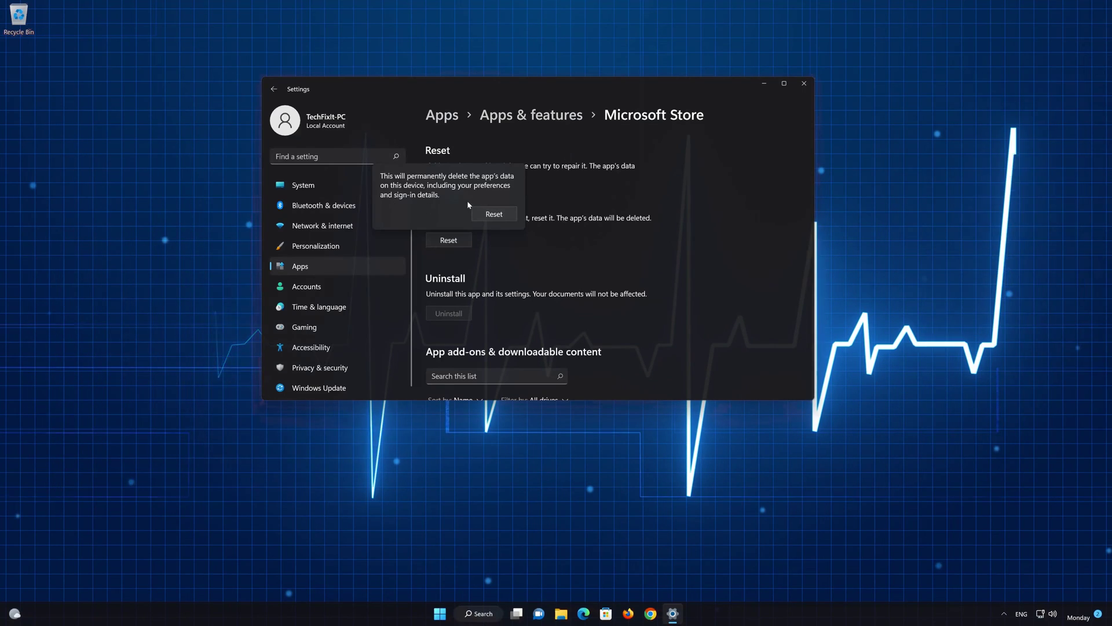
{"action": "left_click", "coordinate": [492, 217]}
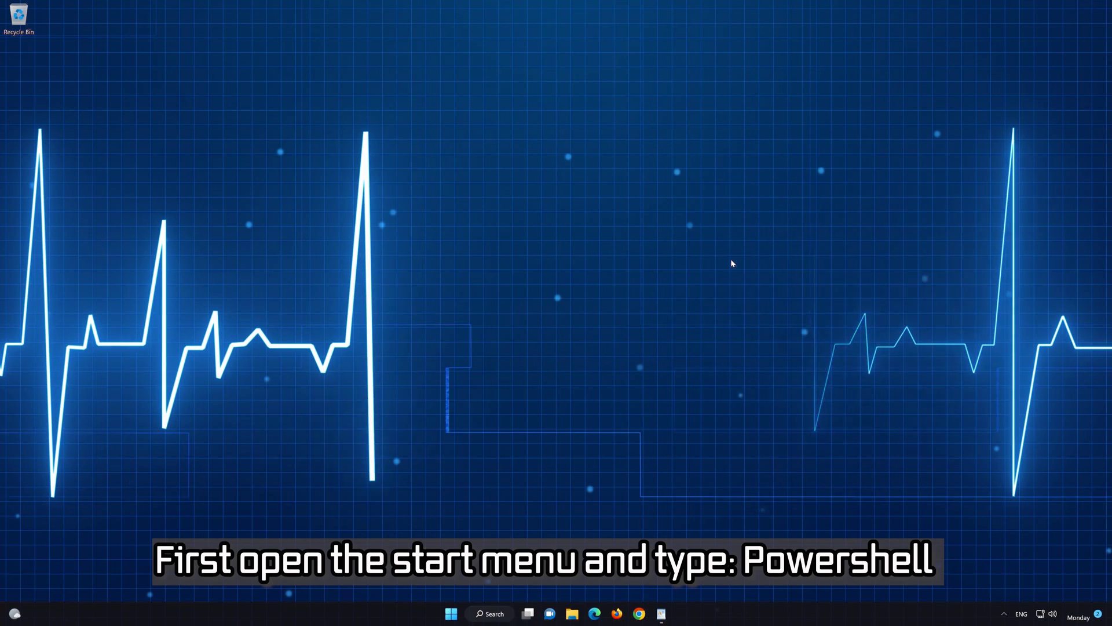
Search for powershell, run PowerShell 7 (x64) as administrator with permission granted, and move its window to the middle of the desktop.
{"action": "left_click", "coordinate": [450, 616]}
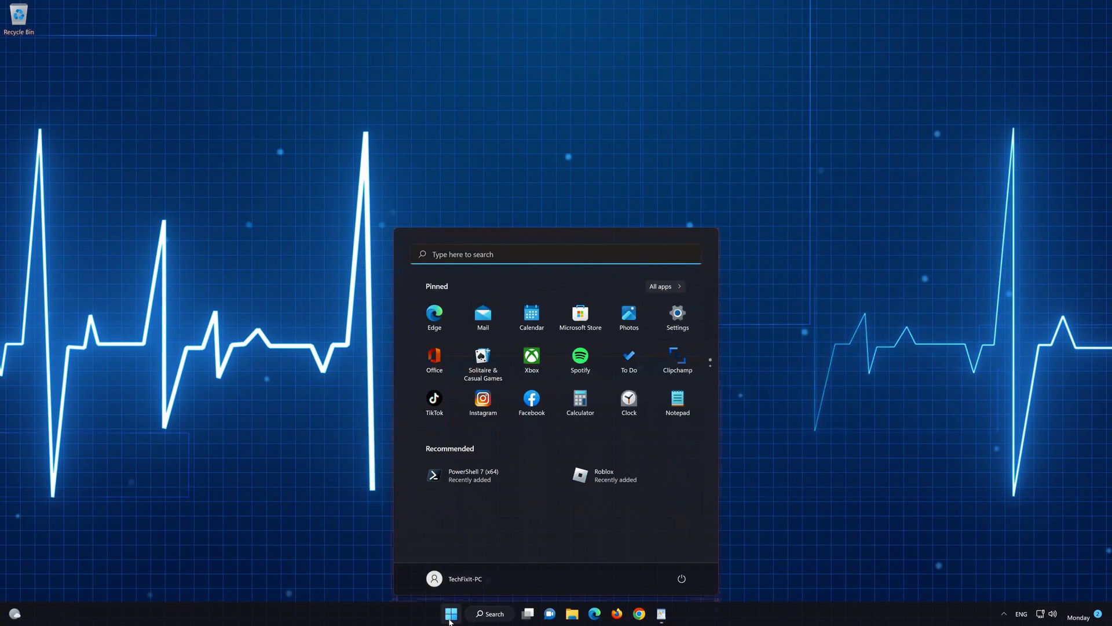
{"action": "type", "text": "powershel"}
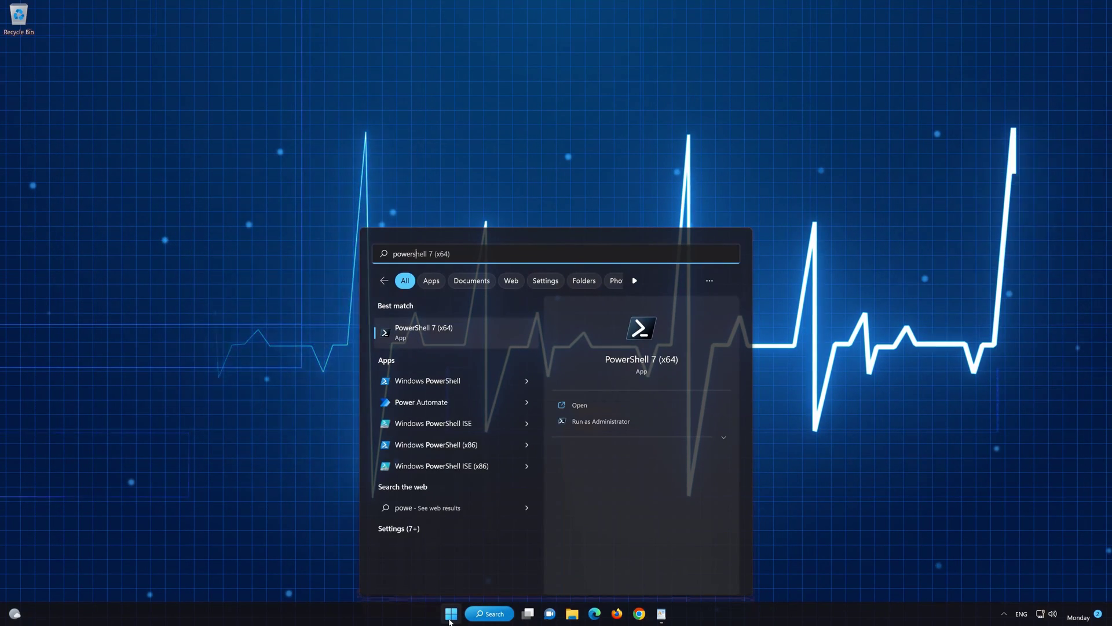
{"action": "type", "text": "l"}
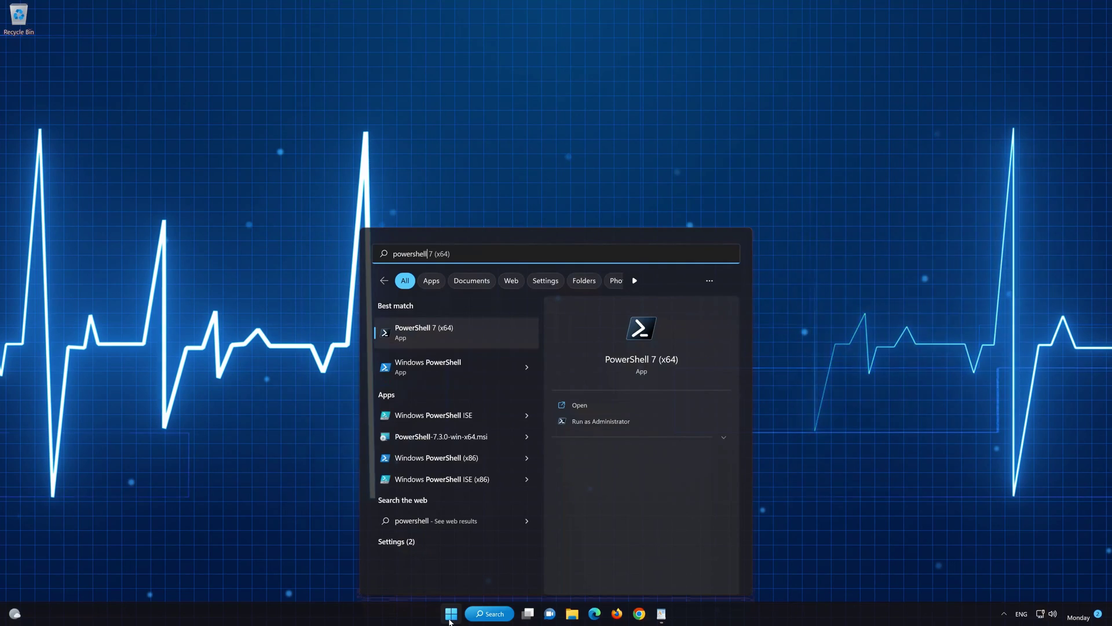
{"action": "right_click", "coordinate": [474, 335]}
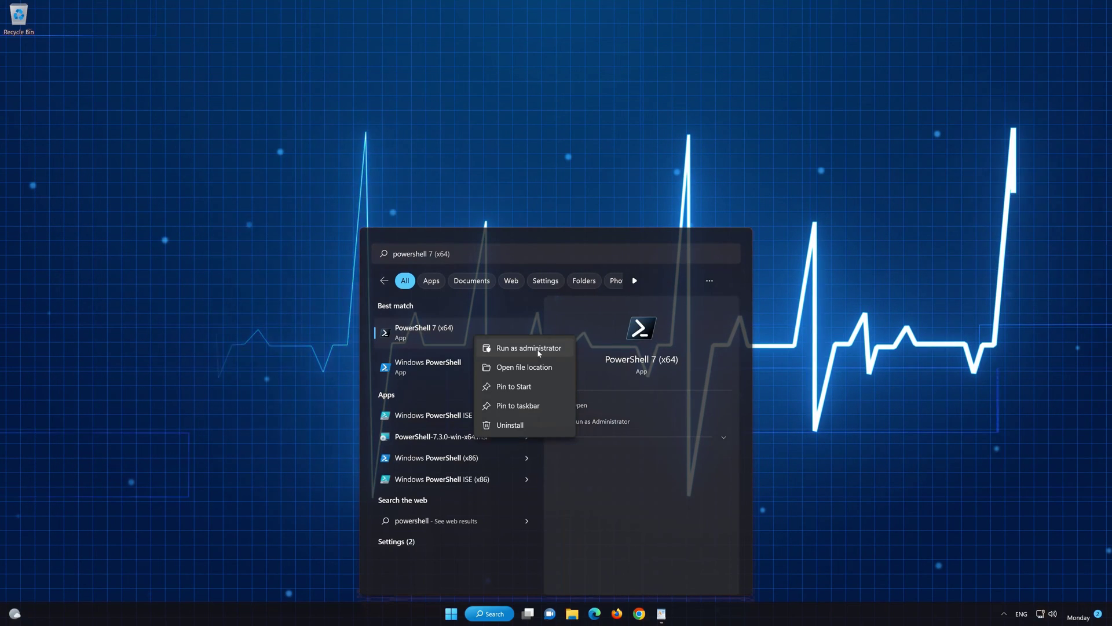
{"action": "left_click", "coordinate": [545, 348]}
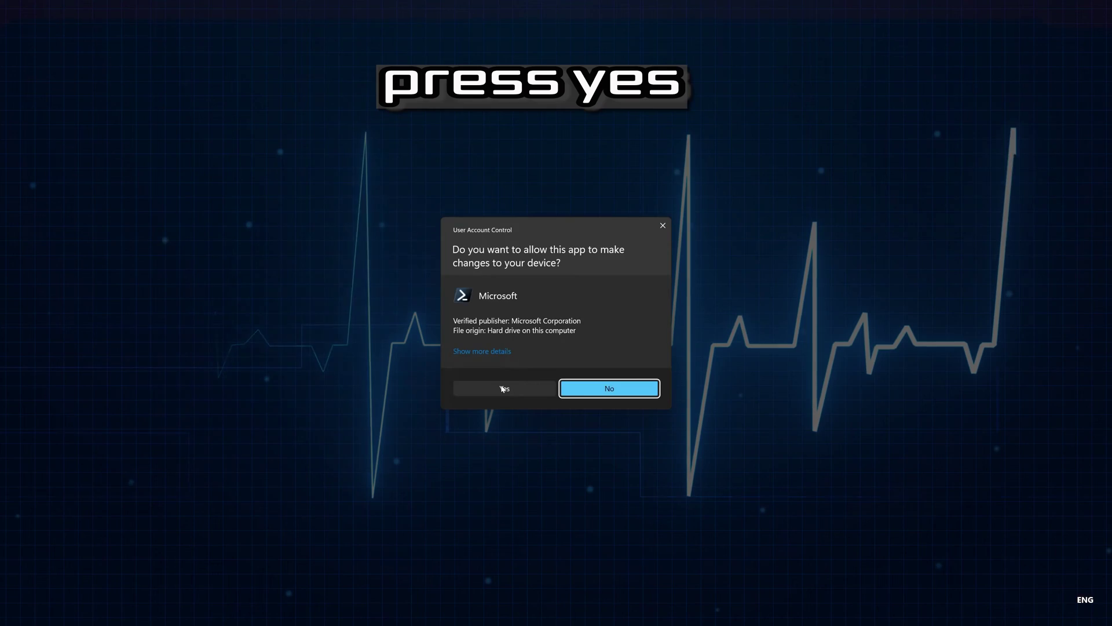
{"action": "left_click", "coordinate": [502, 388]}
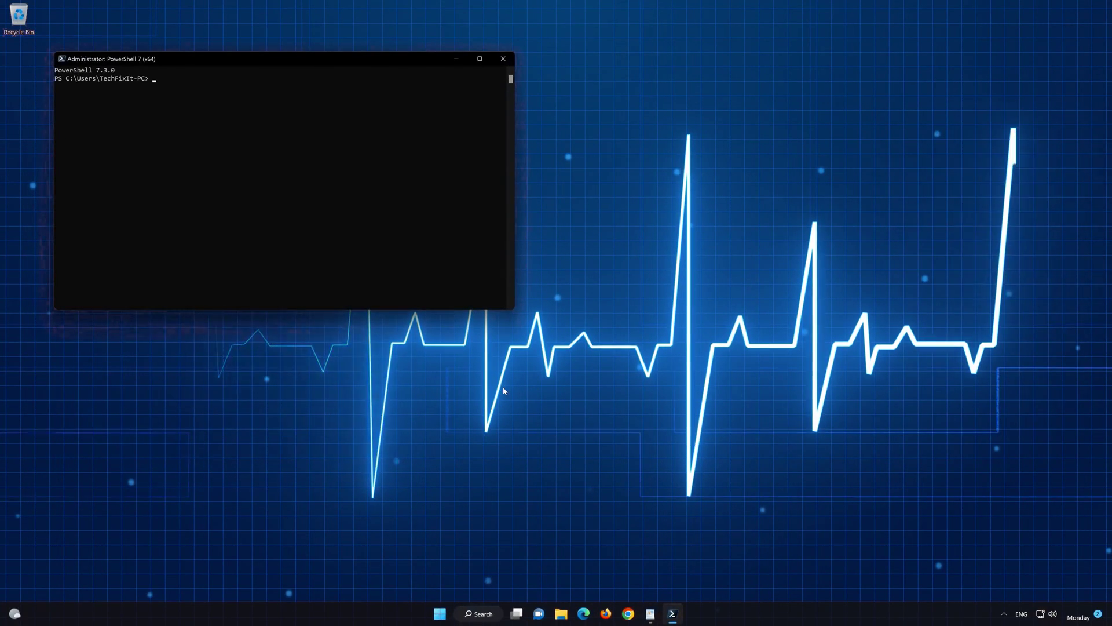
{"action": "left_click_drag", "start_coordinate": [341, 61], "coordinate": [648, 119]}
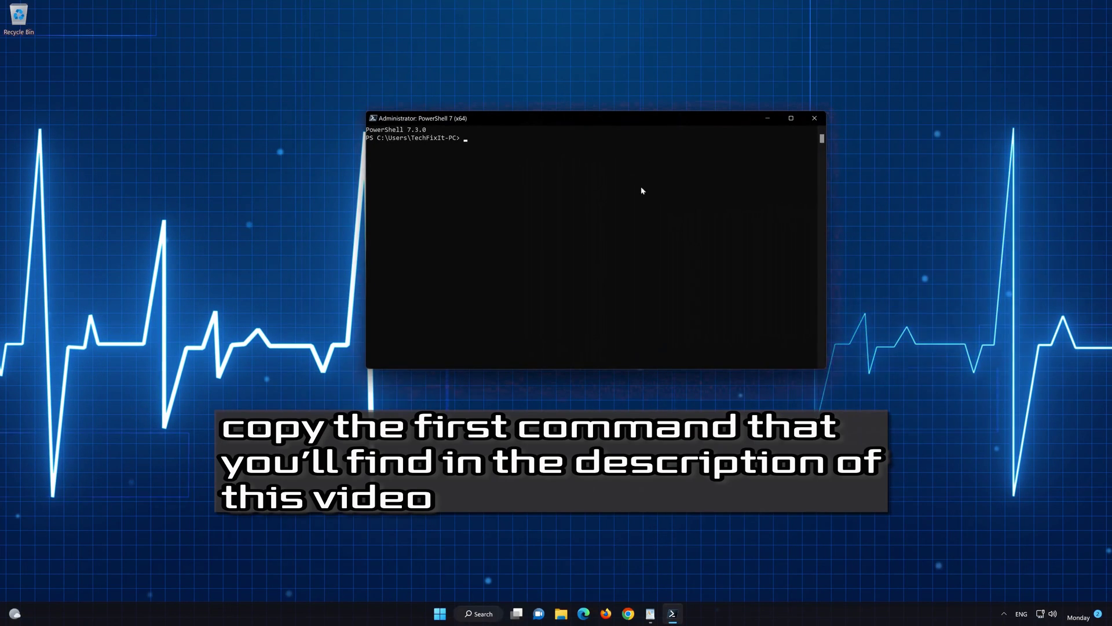
Switch to the WordPad document, copy the first command, which re-registers *WindowsStore* packages for all users, and minimize the document.
{"action": "key", "text": "alt+Tab"}
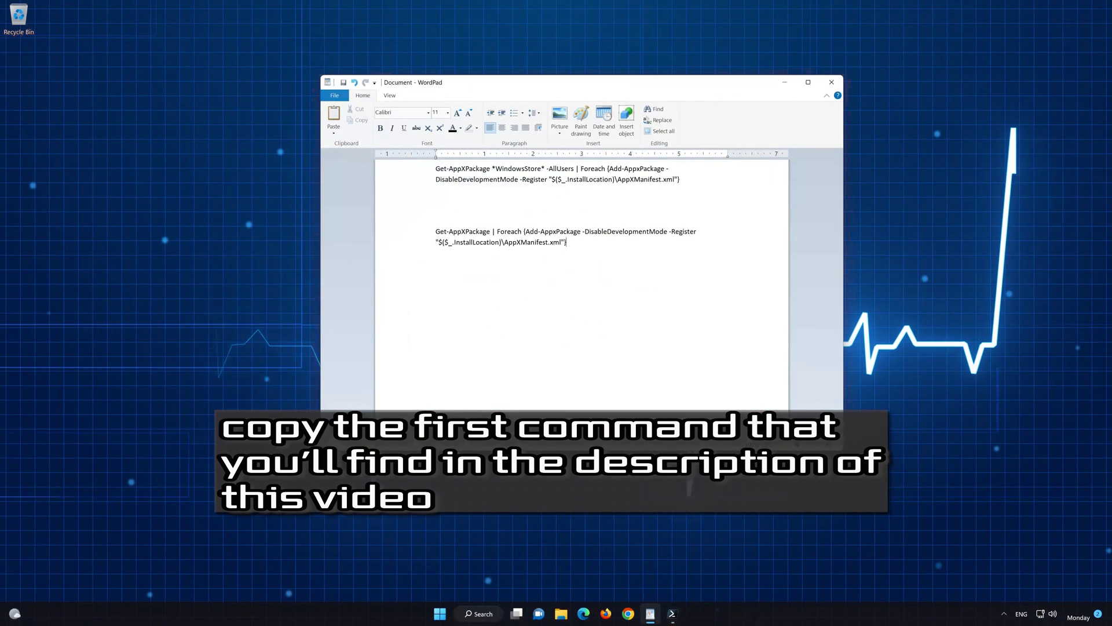
{"action": "left_click_drag", "start_coordinate": [663, 179], "coordinate": [449, 169]}
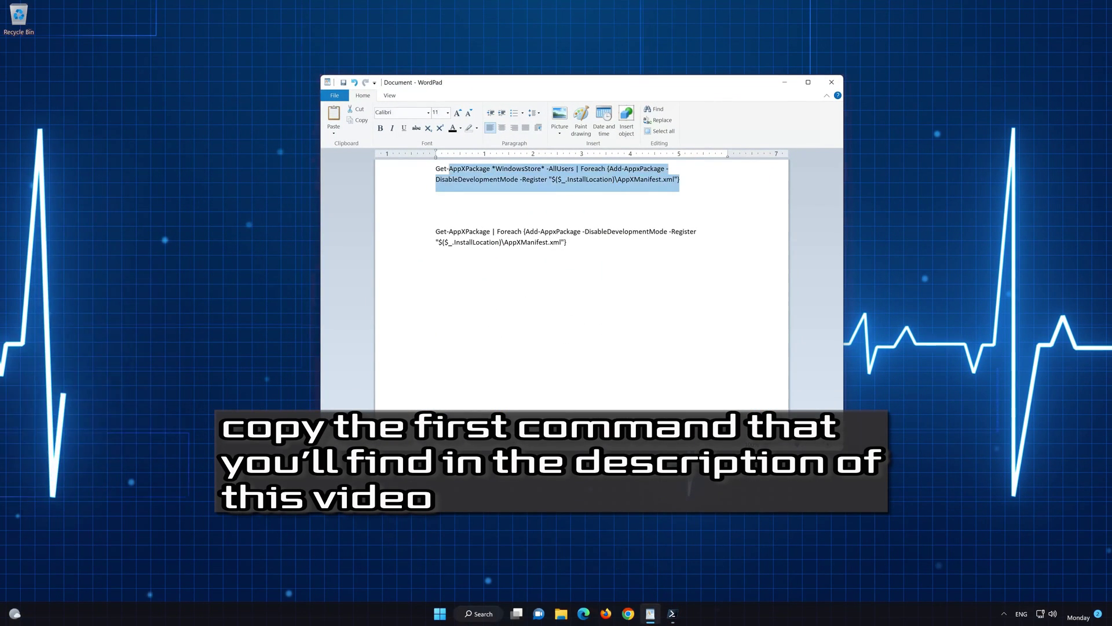
{"action": "right_click", "coordinate": [456, 174]}
{"action": "left_click", "coordinate": [477, 188]}
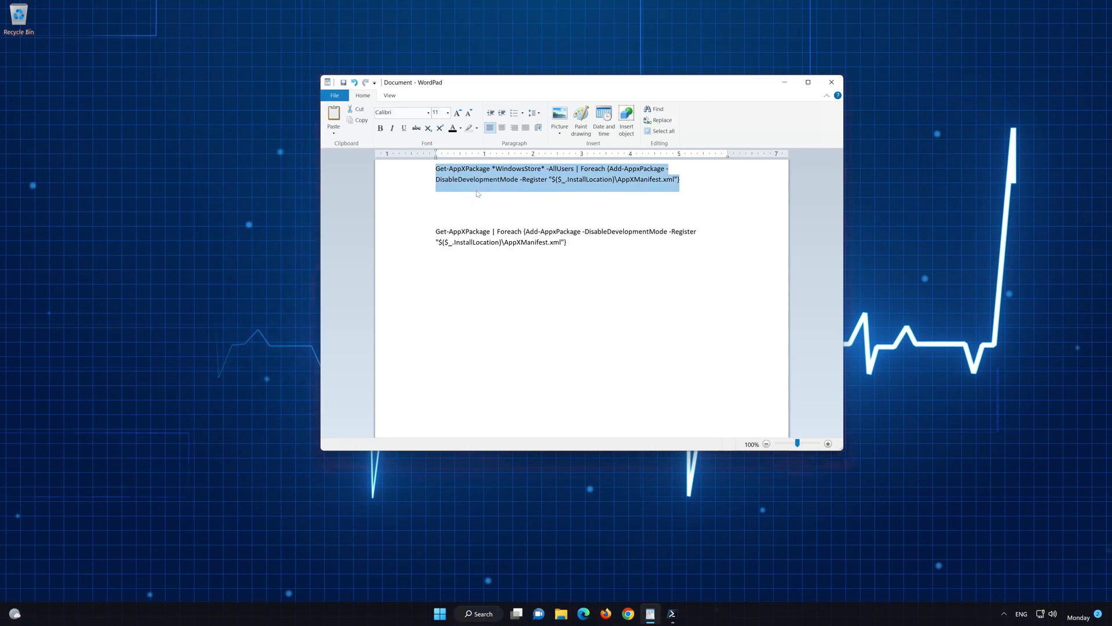
{"action": "left_click", "coordinate": [786, 83]}
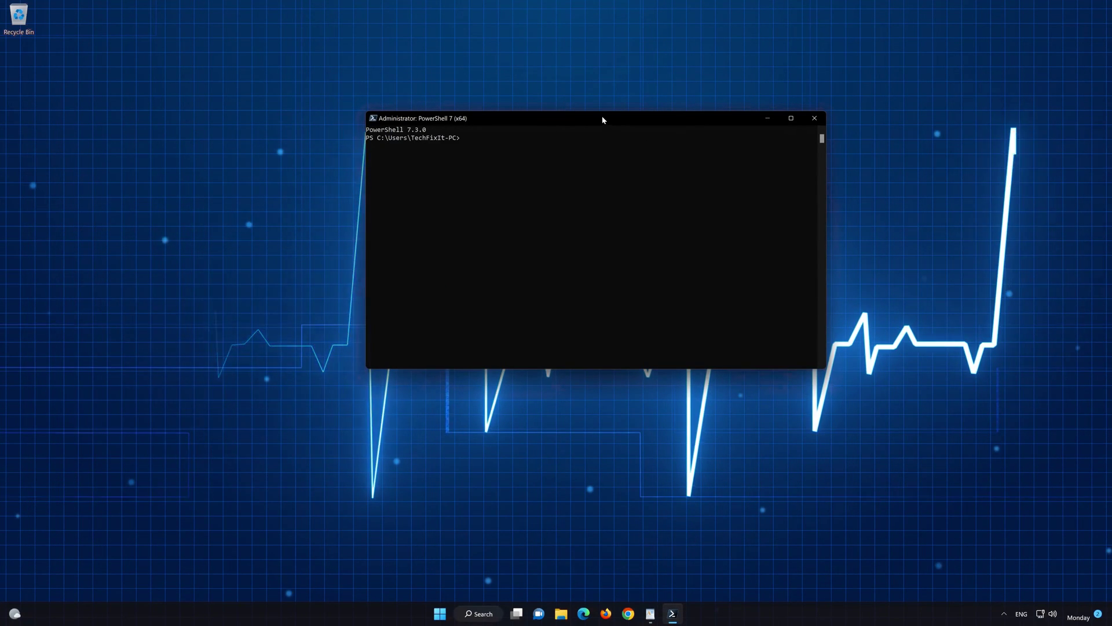
Paste and run Get-AppXPackage *WindowsStore* -AllUsers | Foreach {Add-AppxPackage -DisableDevelopmentMode -Register "$($_.InstallLocation)\AppXManifest.xml"} in PowerShell.
{"action": "right_click", "coordinate": [603, 117]}
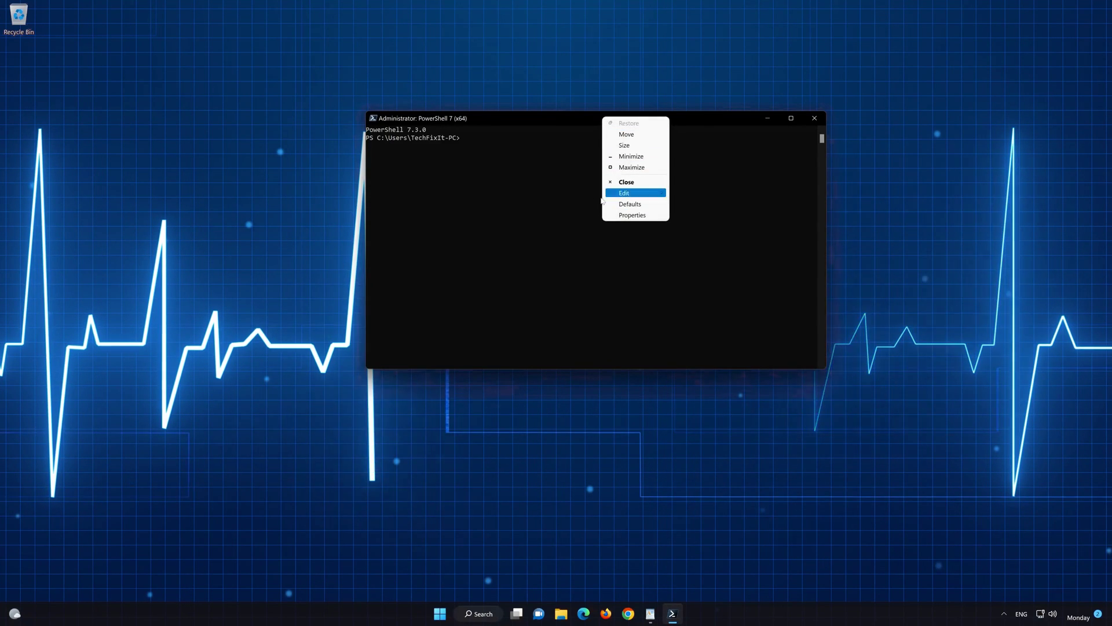
{"action": "mouse_move", "coordinate": [665, 196]}
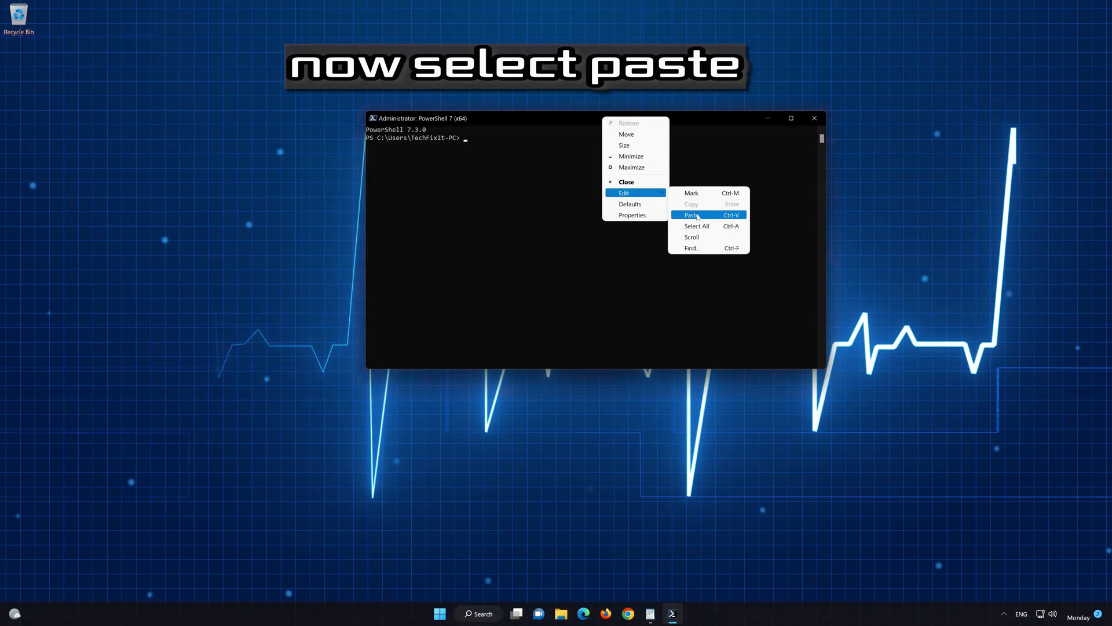
{"action": "left_click", "coordinate": [722, 215]}
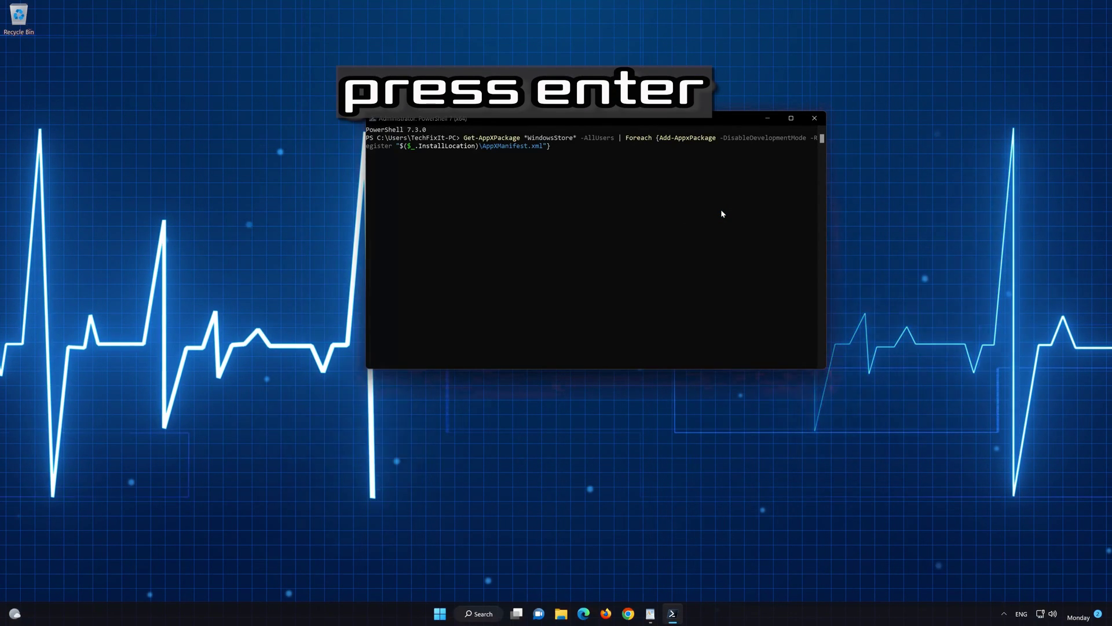
{"action": "key", "text": "Return"}
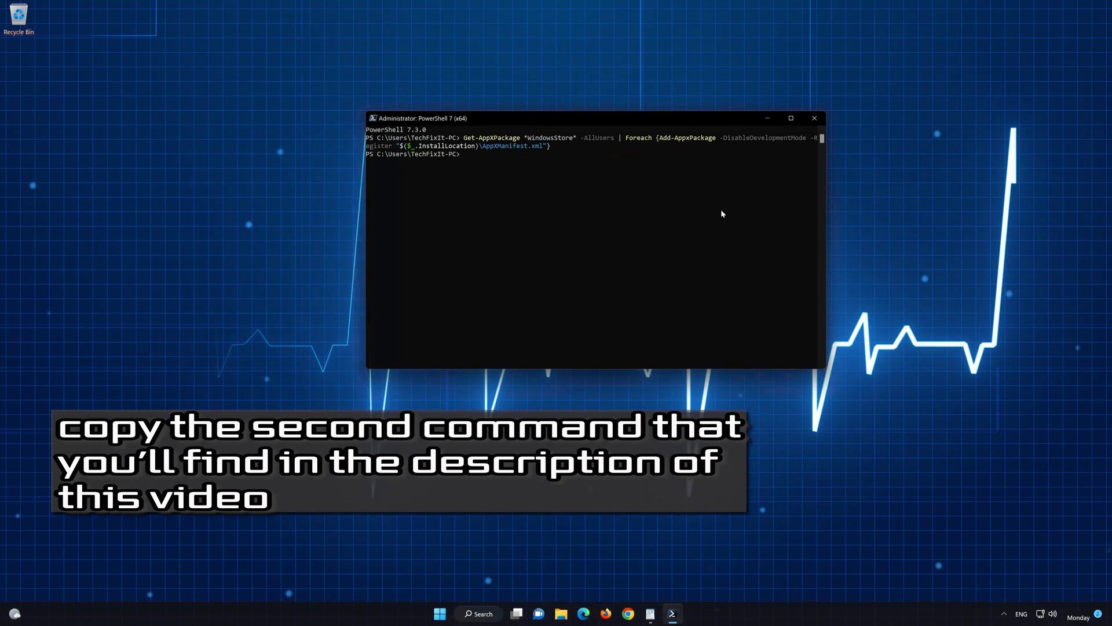
Return to the WordPad document, copy the second command, which re-registers app packages without the WindowsStore filter, and minimize the document.
{"action": "left_click", "coordinate": [651, 614]}
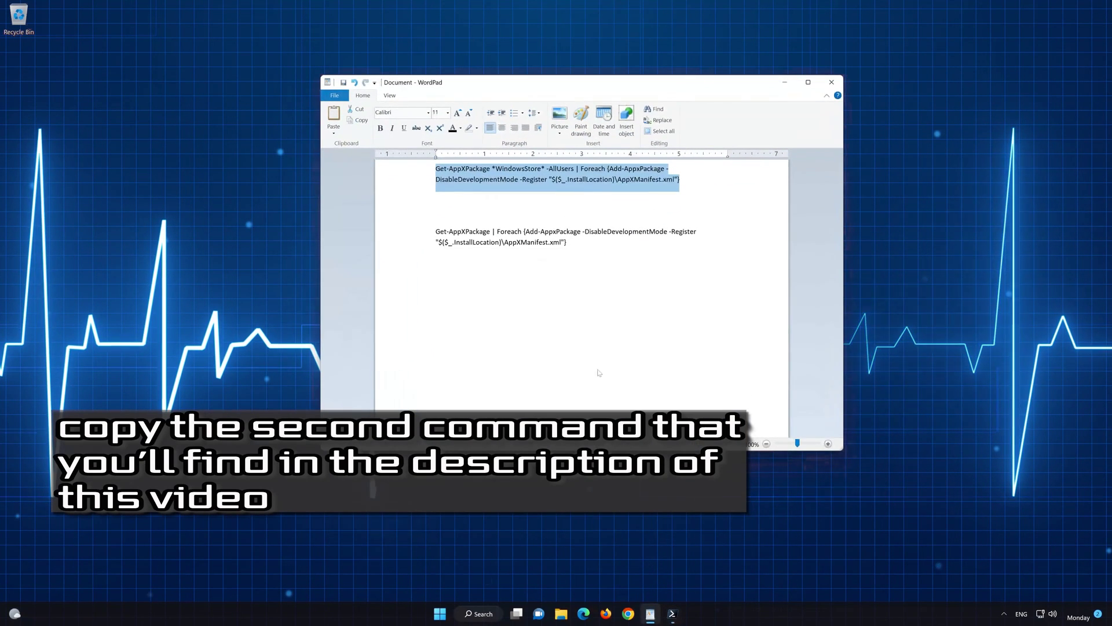
{"action": "left_click_drag", "start_coordinate": [566, 242], "coordinate": [436, 231]}
{"action": "right_click", "coordinate": [460, 233]}
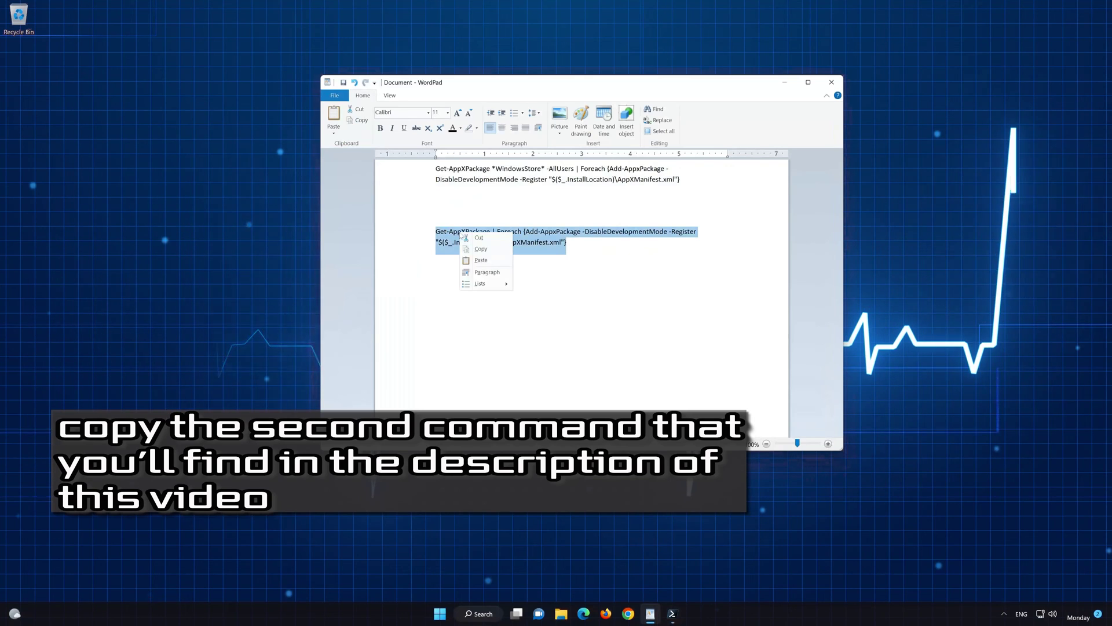
{"action": "left_click", "coordinate": [480, 249]}
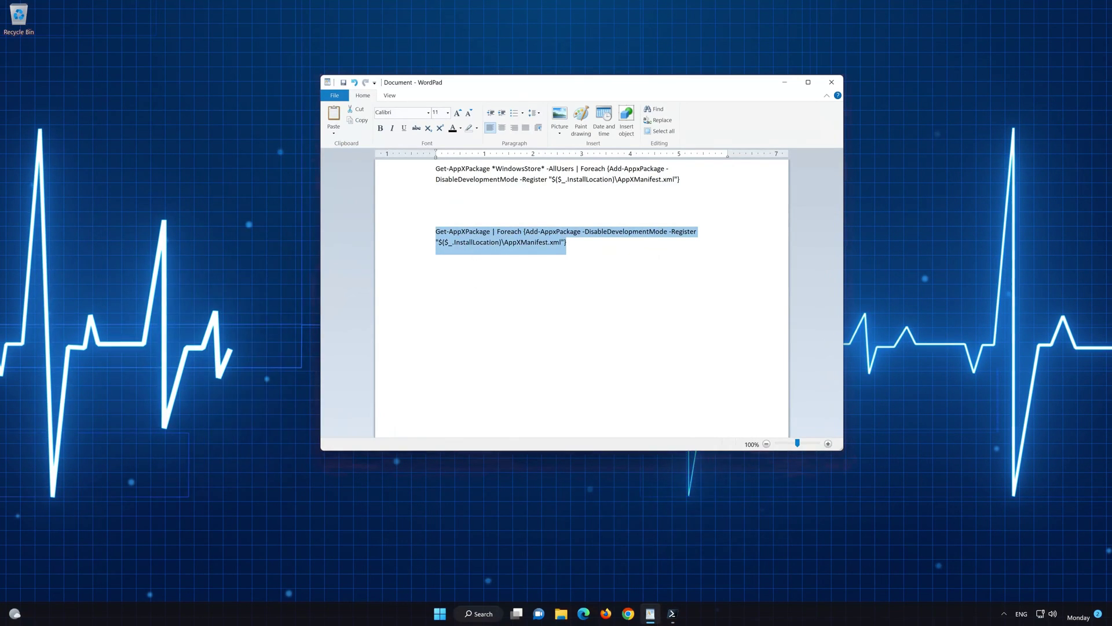
{"action": "left_click", "coordinate": [784, 86]}
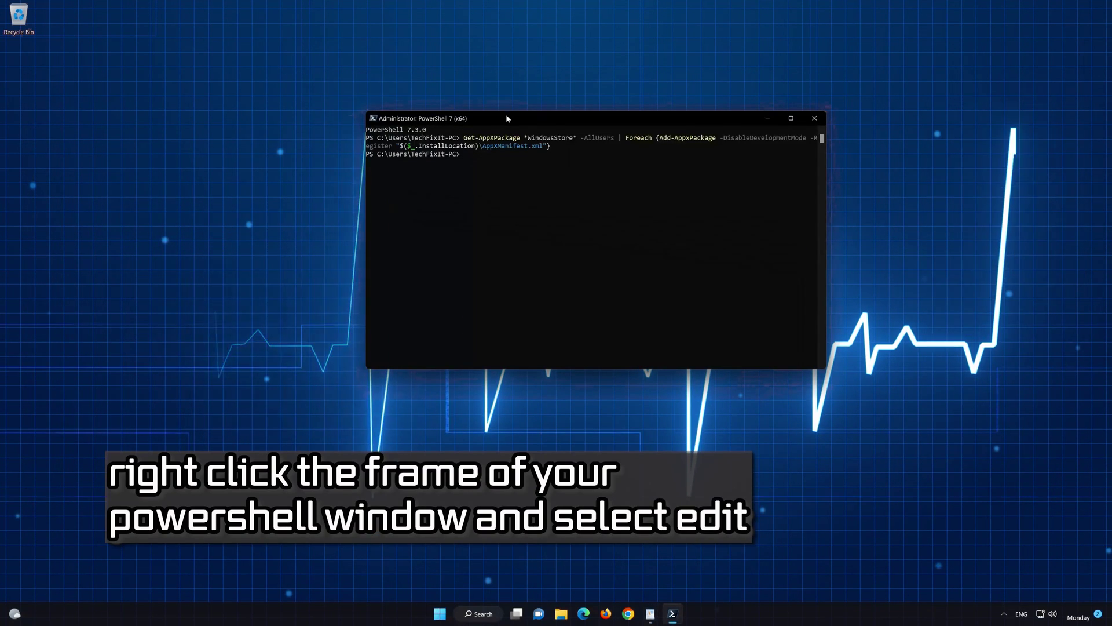
Paste and run Get-AppXPackage | Foreach {Add-AppxPackage -DisableDevelopmentMode -Register "$($_.InstallLocation)\AppXManifest.xml"} in PowerShell.
{"action": "right_click", "coordinate": [507, 118]}
{"action": "left_click", "coordinate": [539, 192]}
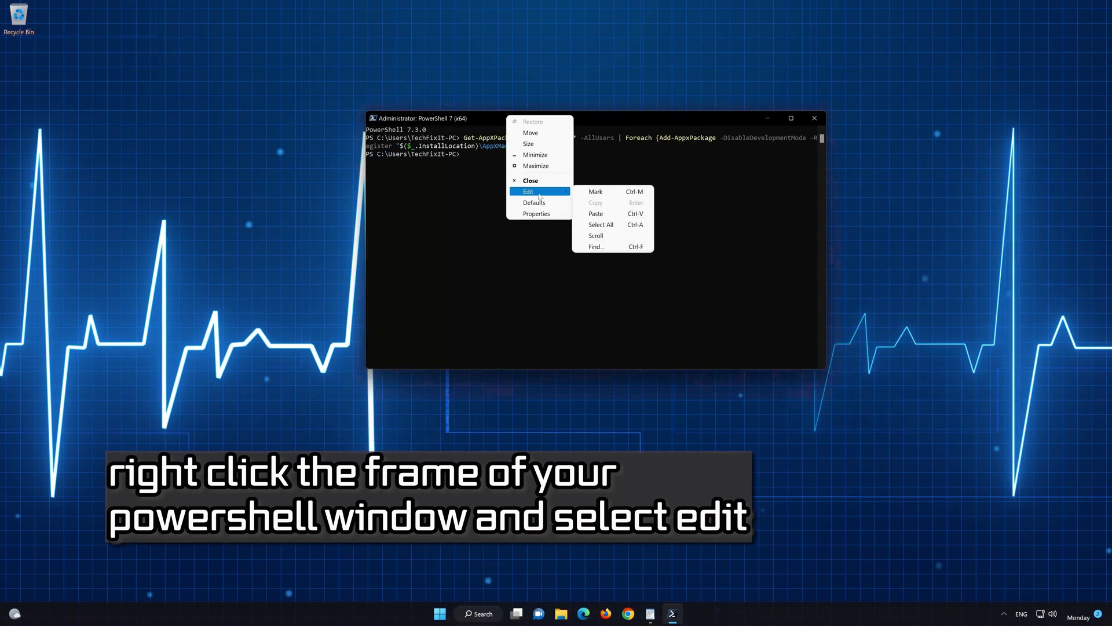
{"action": "left_click", "coordinate": [620, 214]}
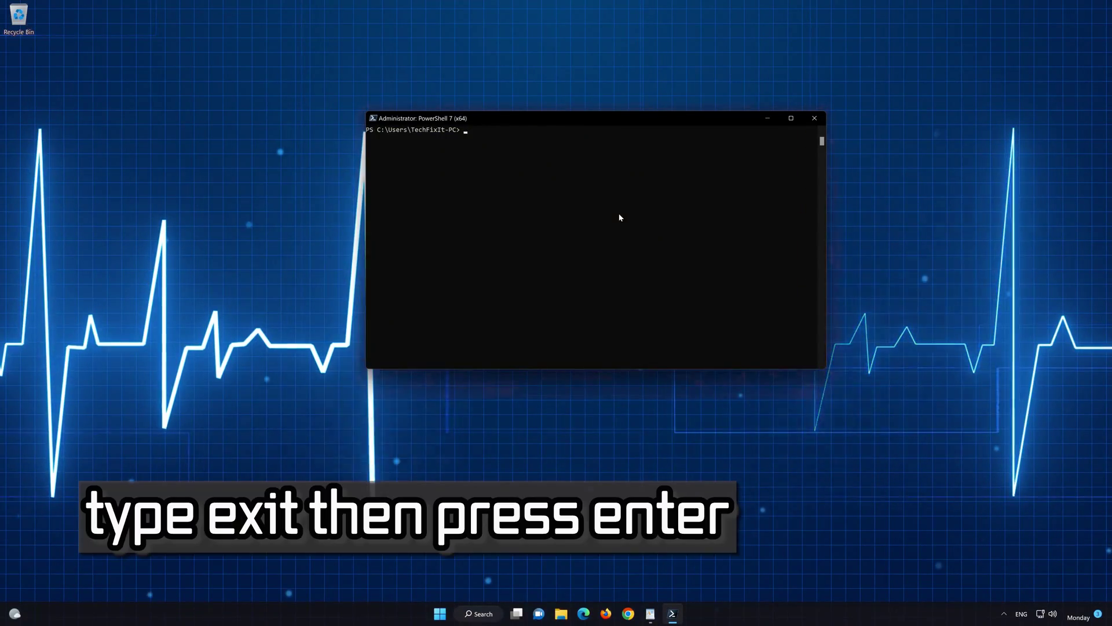
Close the PowerShell session with the exit command.
{"action": "type", "text": "ex"}
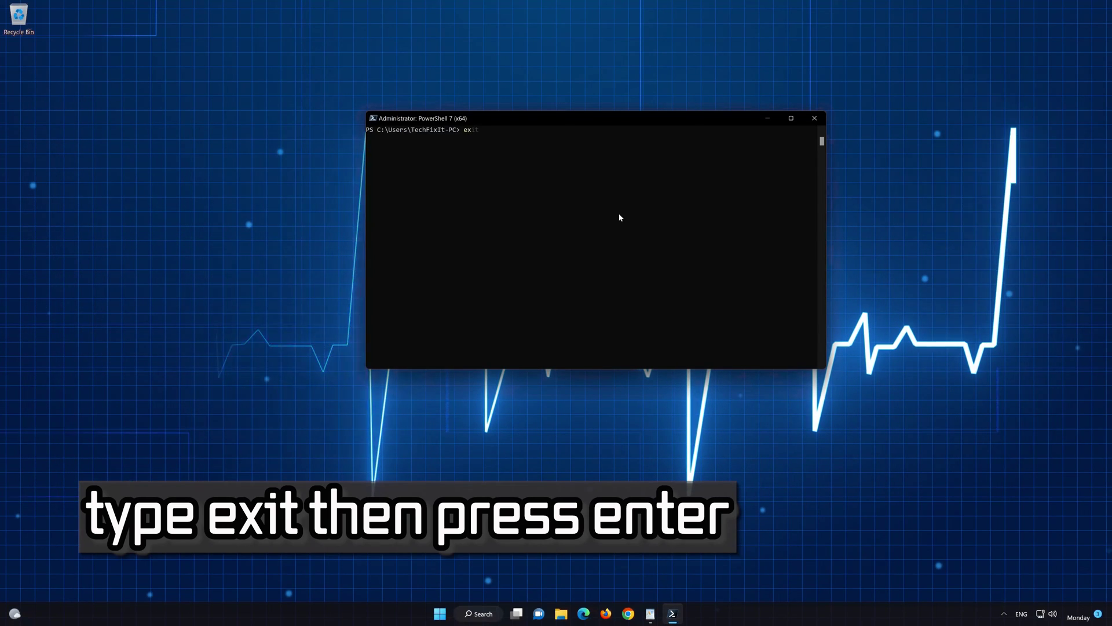
{"action": "type", "text": "it"}
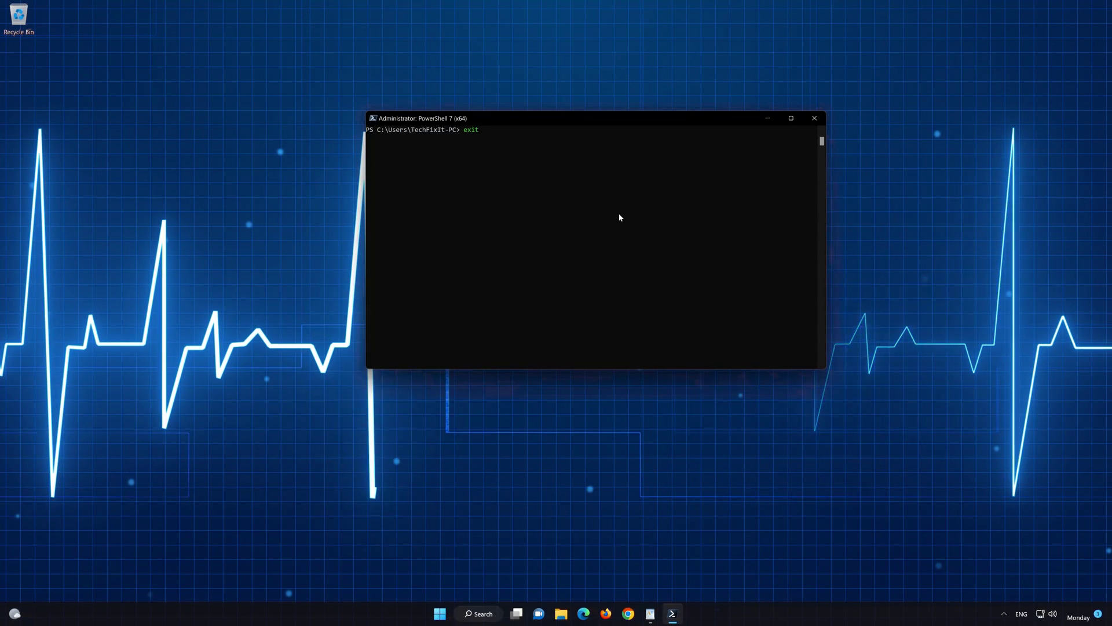
{"action": "key", "text": "Return"}
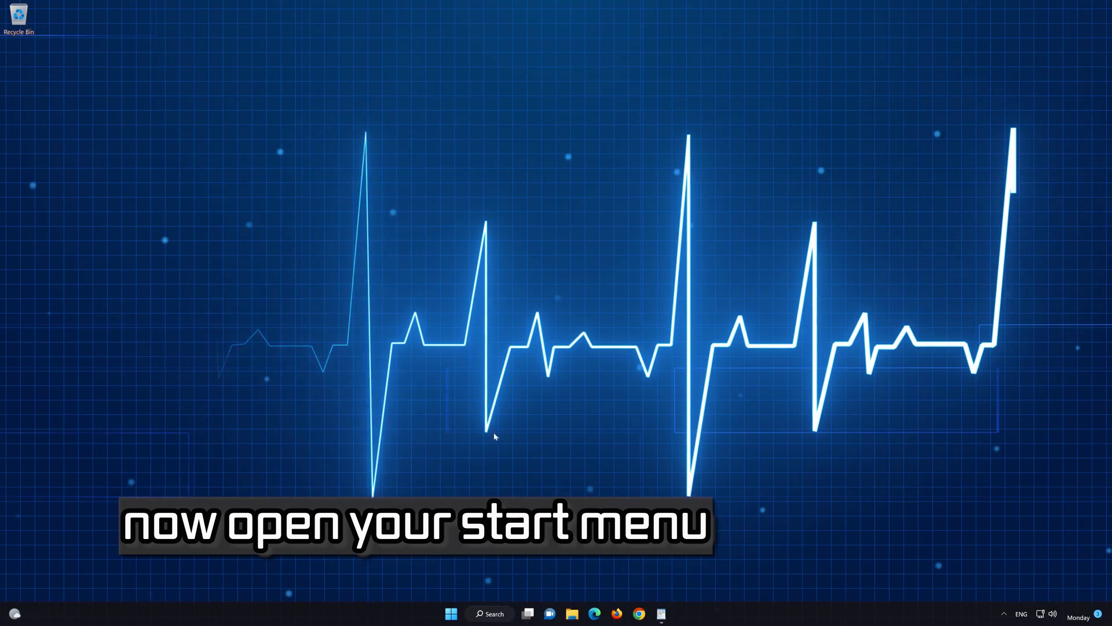
Search for Microsoft Store, pin it to the taskbar, and open the Store from there.
{"action": "left_click", "coordinate": [451, 614]}
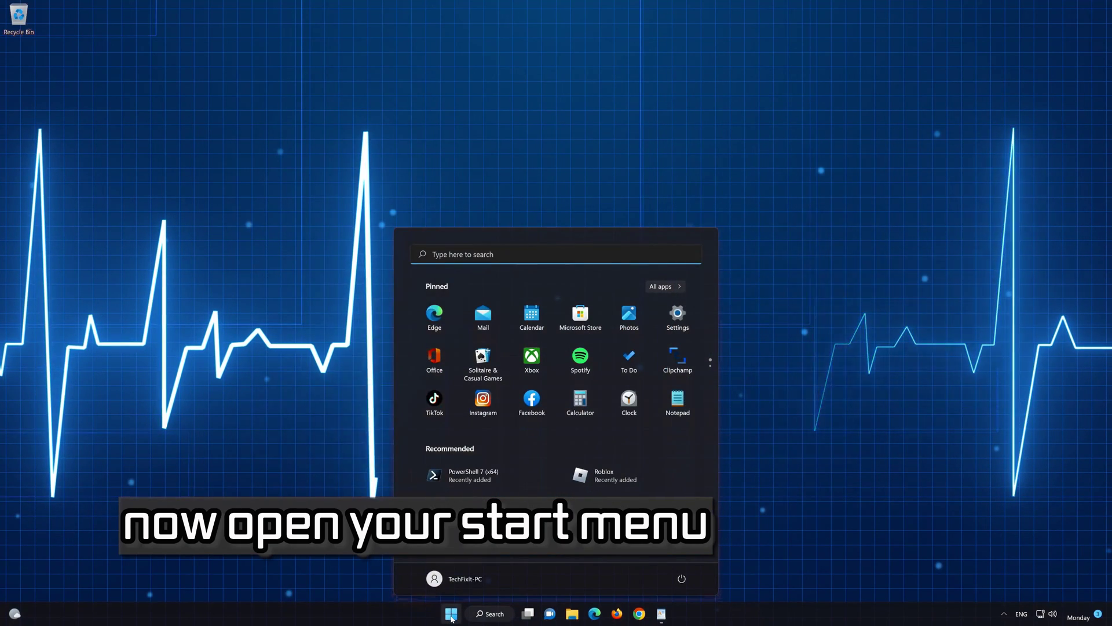
{"action": "type", "text": "microsoft Store"}
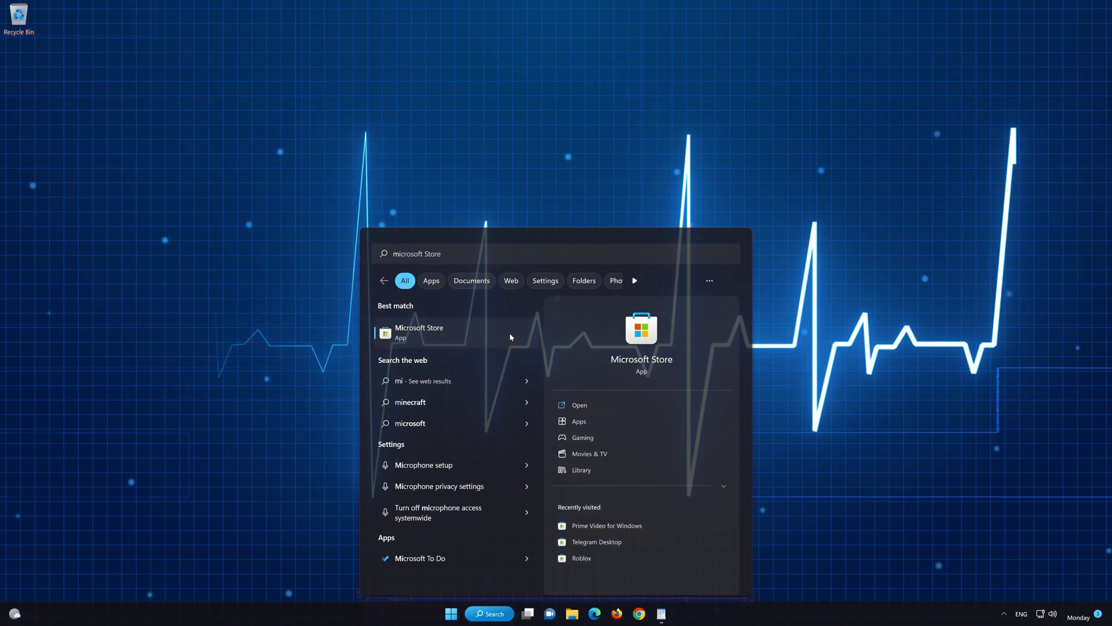
{"action": "right_click", "coordinate": [510, 335]}
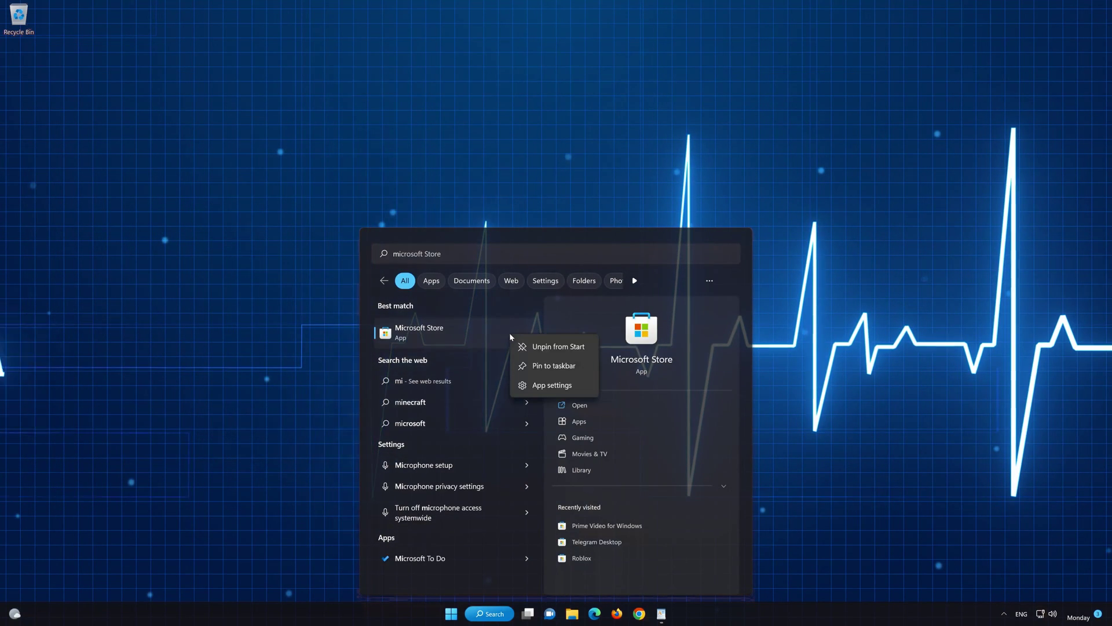
{"action": "left_click", "coordinate": [559, 366]}
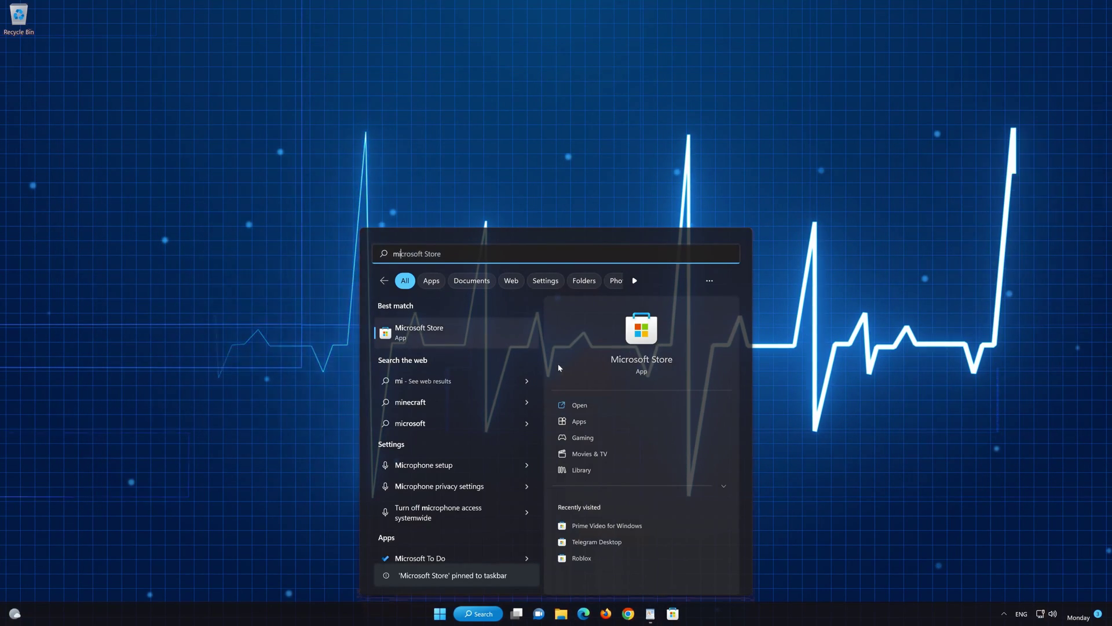
{"action": "left_click", "coordinate": [817, 367]}
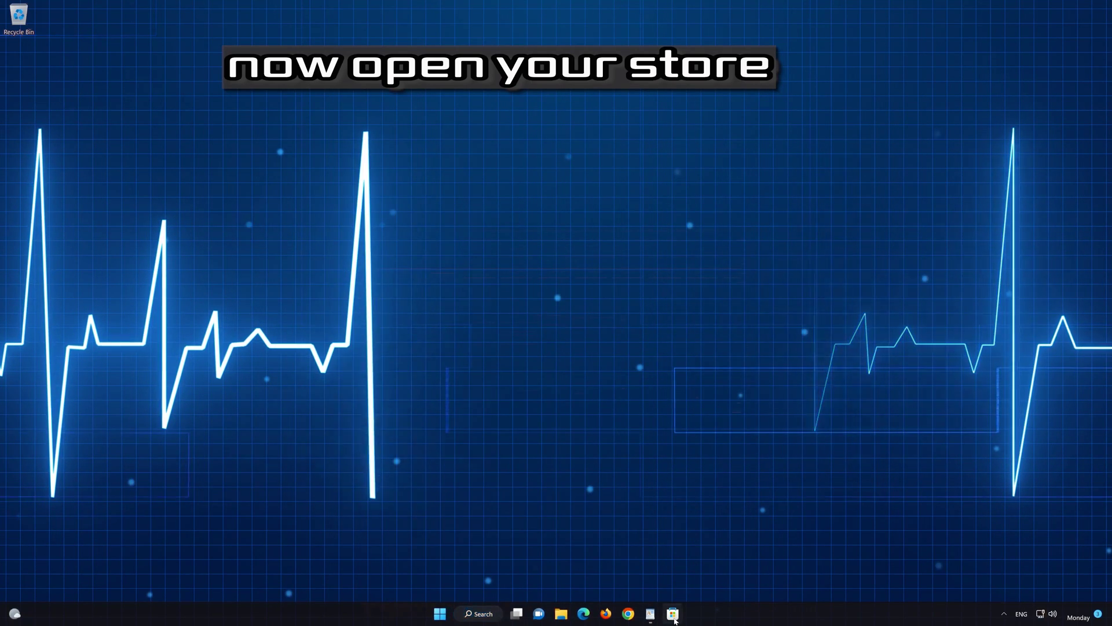
{"action": "left_click", "coordinate": [674, 614]}
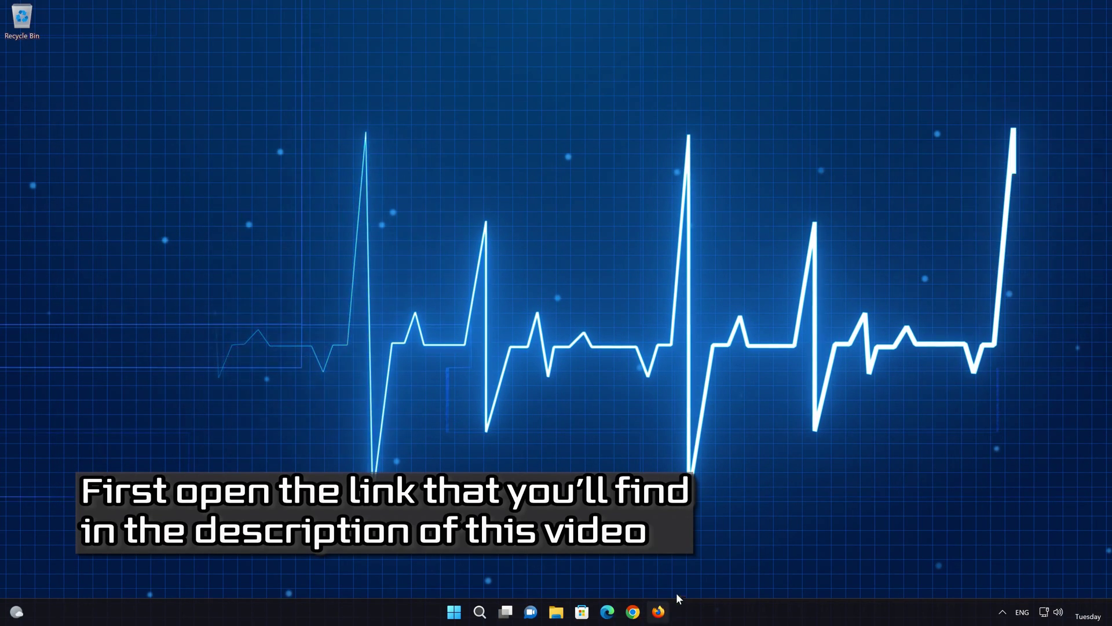
{"action": "left_click", "coordinate": [659, 611]}
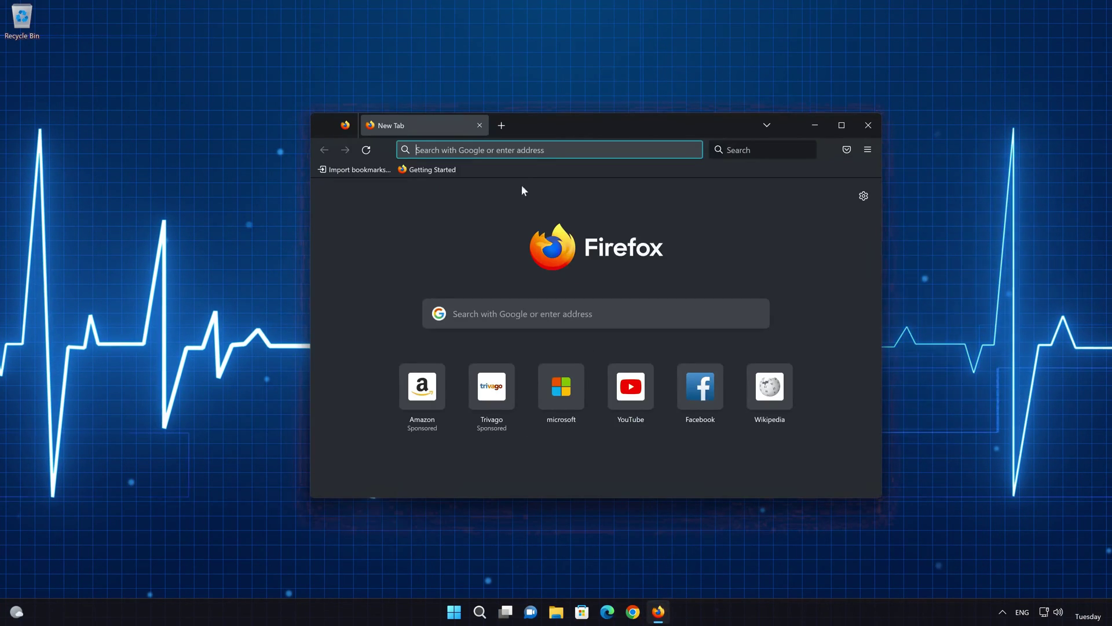
{"action": "right_click", "coordinate": [524, 155]}
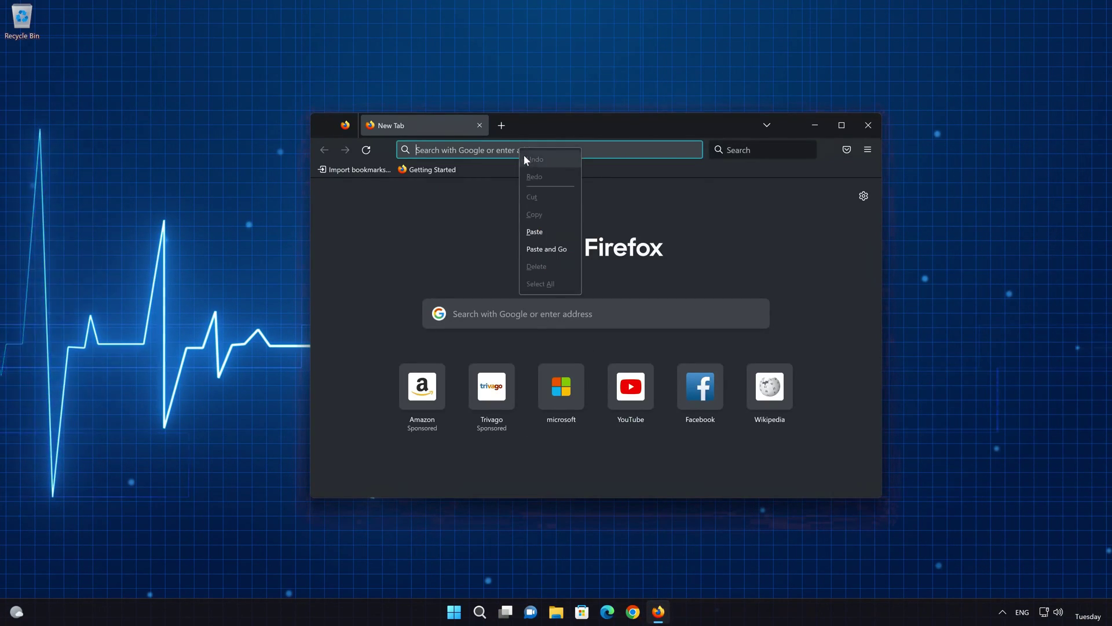
{"action": "left_click", "coordinate": [547, 249]}
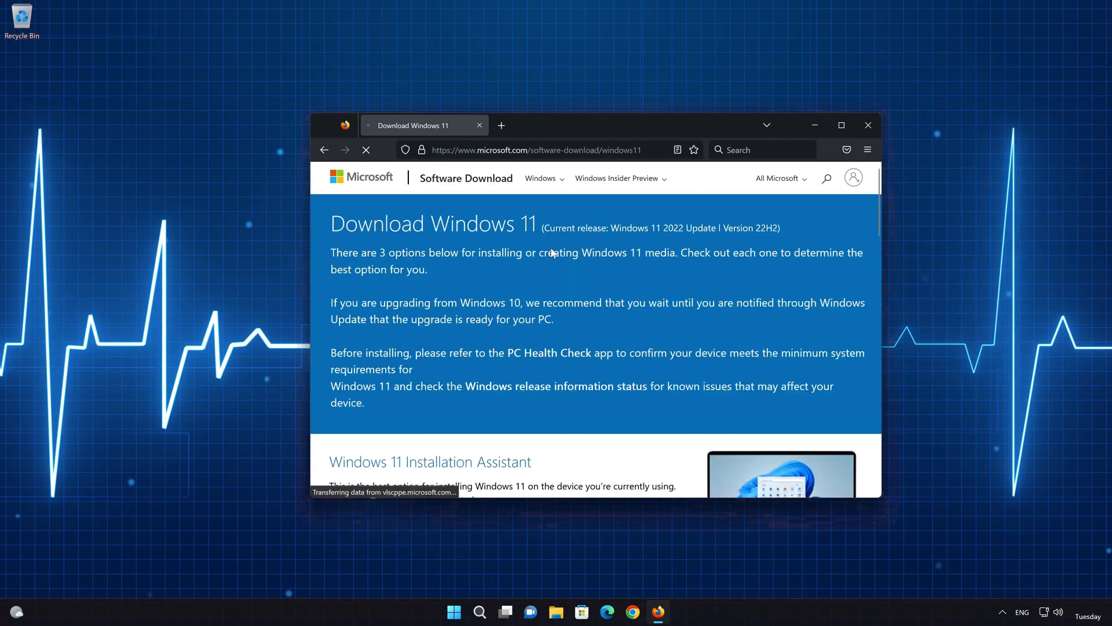
Download the media creation tool offered under Create Windows 11 Installation Media and close the browser.
{"action": "scroll", "coordinate": [551, 251], "scroll_direction": "down", "scroll_amount": 5}
{"action": "scroll", "coordinate": [552, 252], "scroll_direction": "down", "scroll_amount": 3}
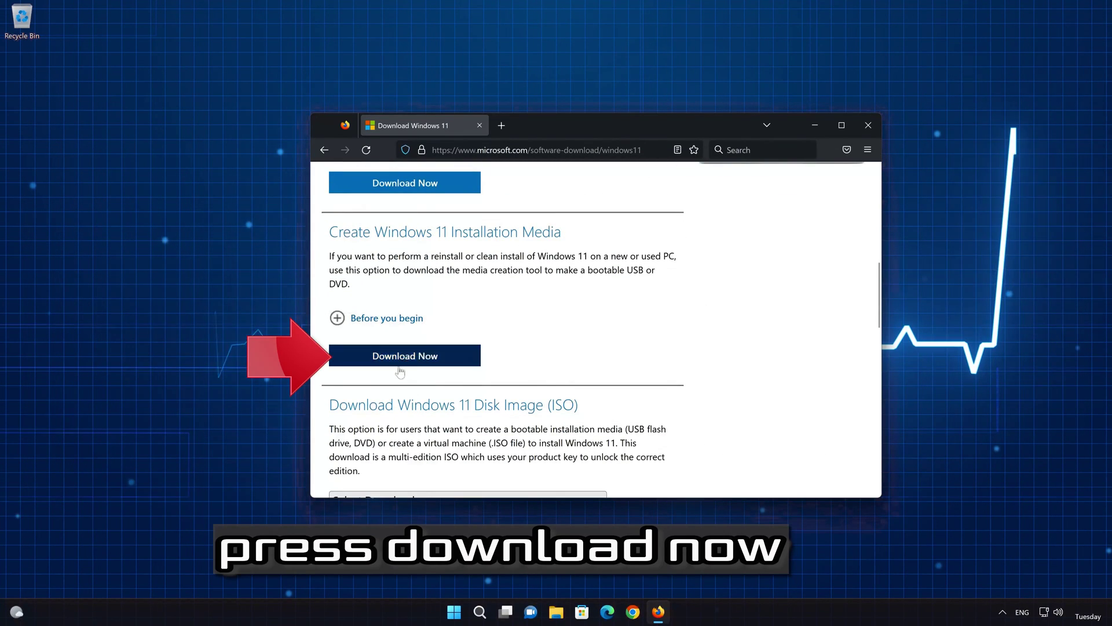
{"action": "left_click", "coordinate": [423, 357]}
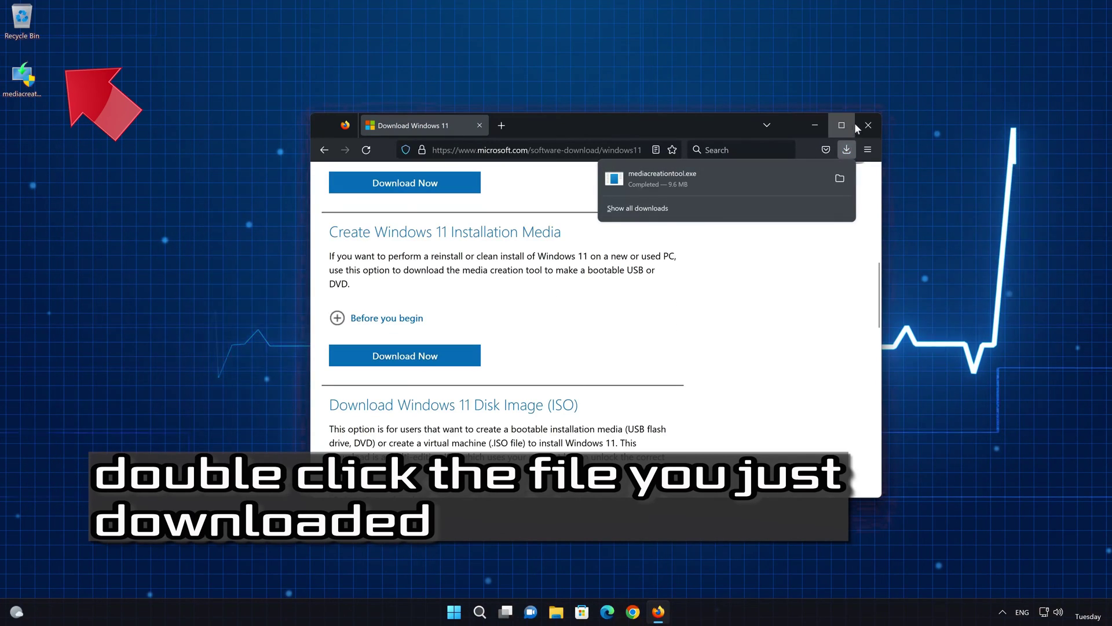
{"action": "left_click", "coordinate": [863, 123]}
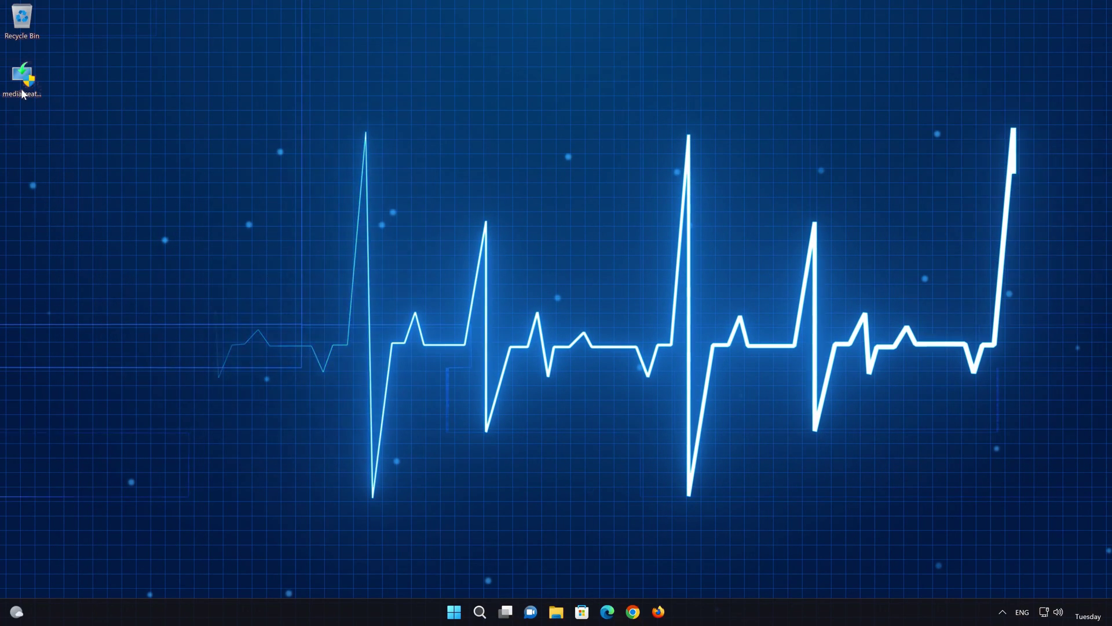
Run the downloaded mediacreationtool from the desktop, allow it to make changes, and accept the license terms.
{"action": "left_click", "coordinate": [23, 94]}
{"action": "double_click", "coordinate": [23, 94]}
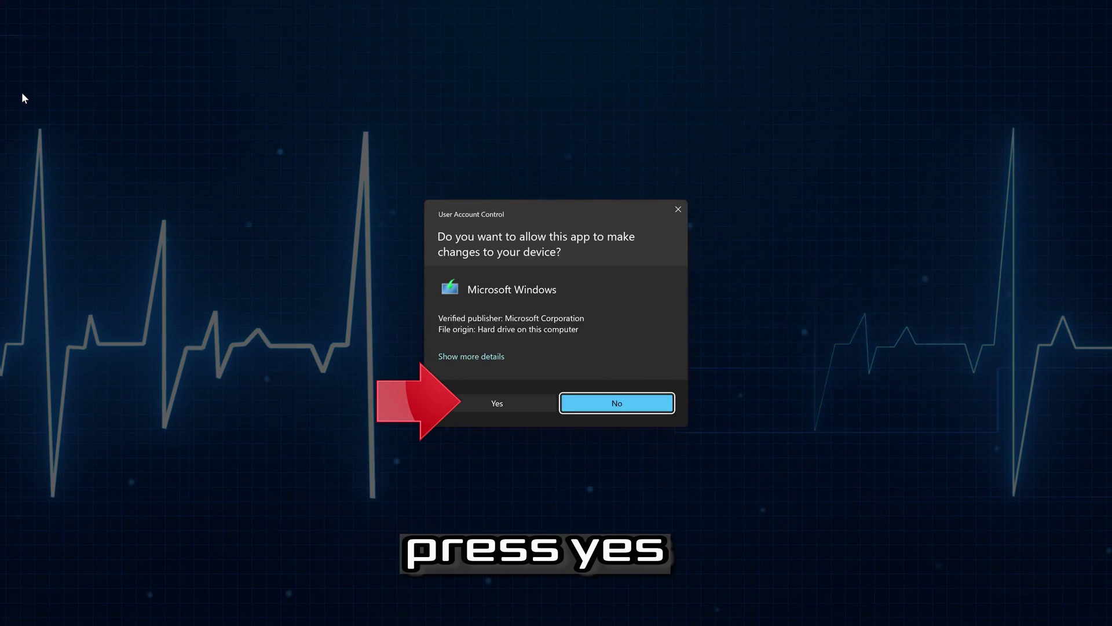
{"action": "left_click", "coordinate": [492, 408]}
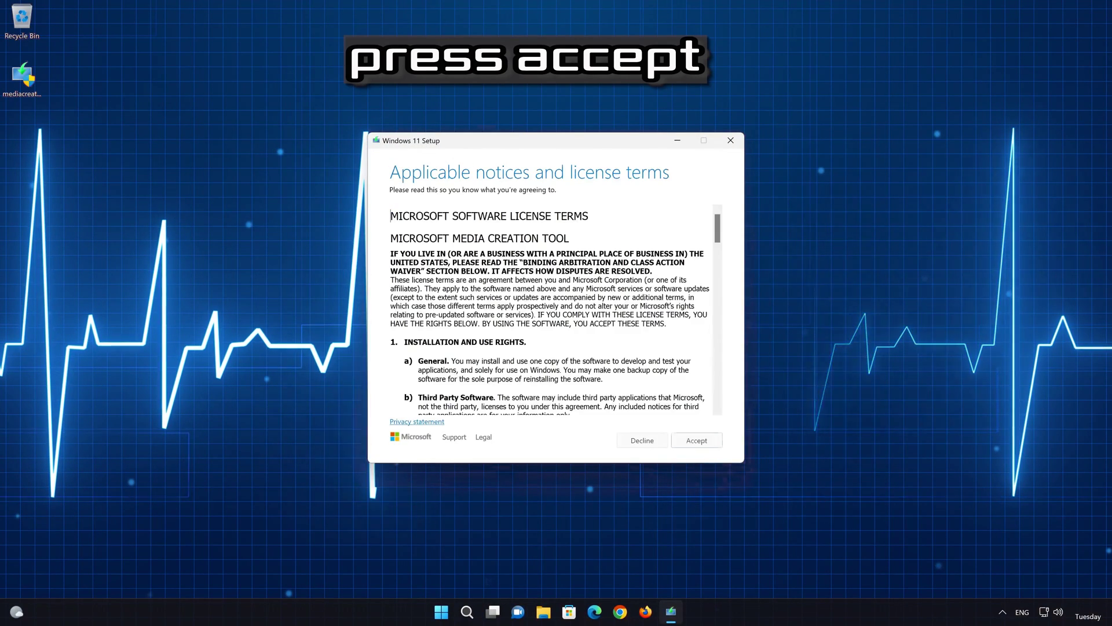
{"action": "left_click", "coordinate": [703, 443]}
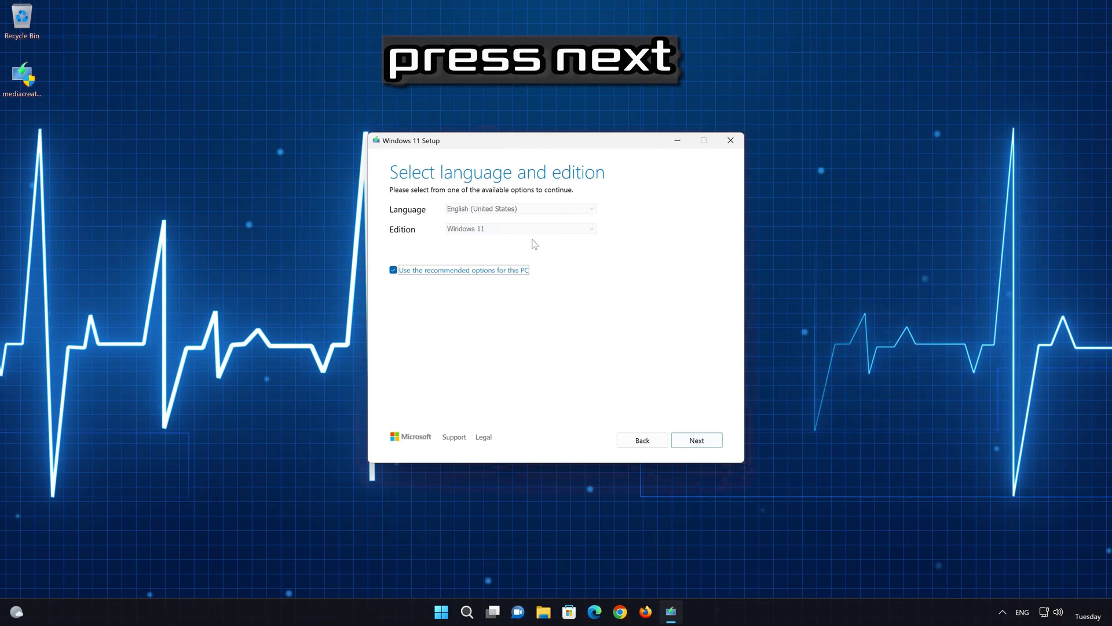
Keep the recommended language and edition, create an ISO file saved to the Desktop as Windows 11, and finish the media creation.
{"action": "left_click", "coordinate": [710, 443]}
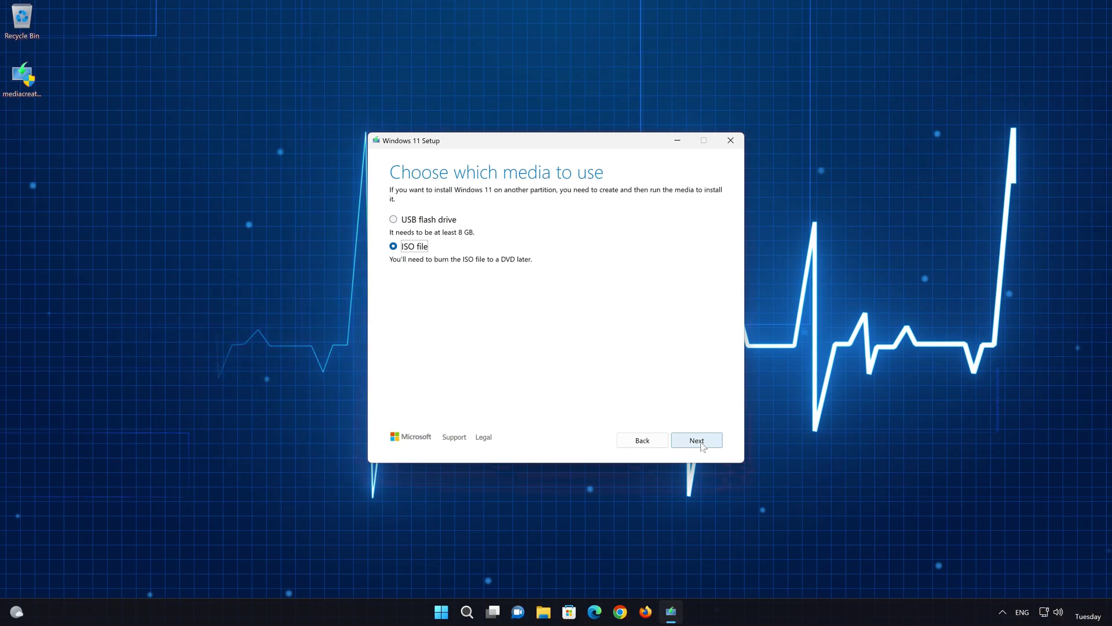
{"action": "left_click", "coordinate": [698, 442]}
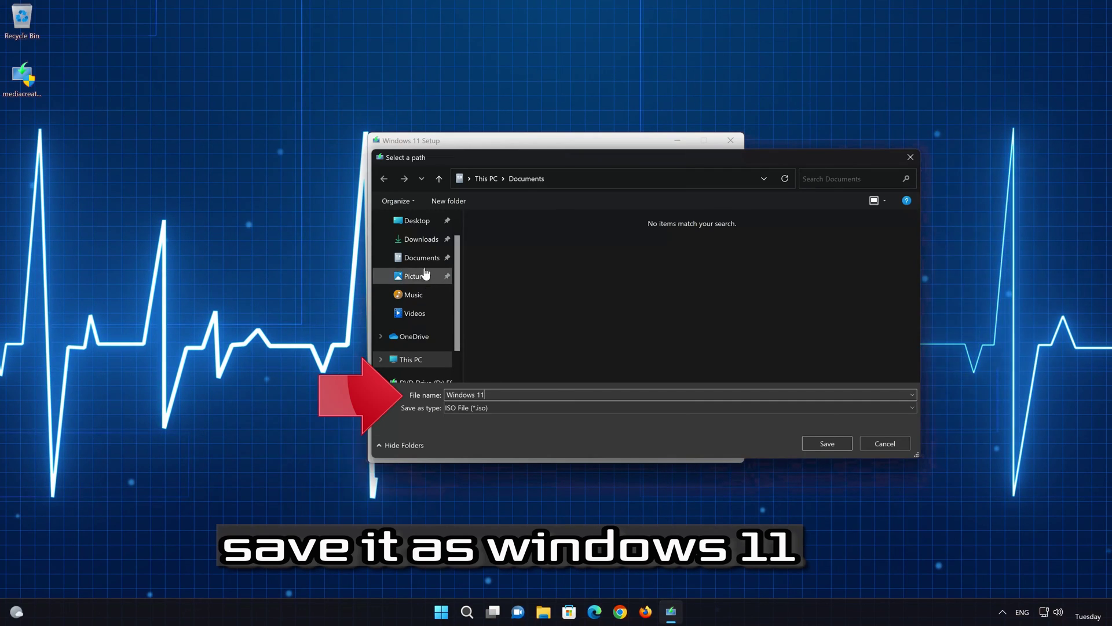
{"action": "left_click", "coordinate": [424, 226]}
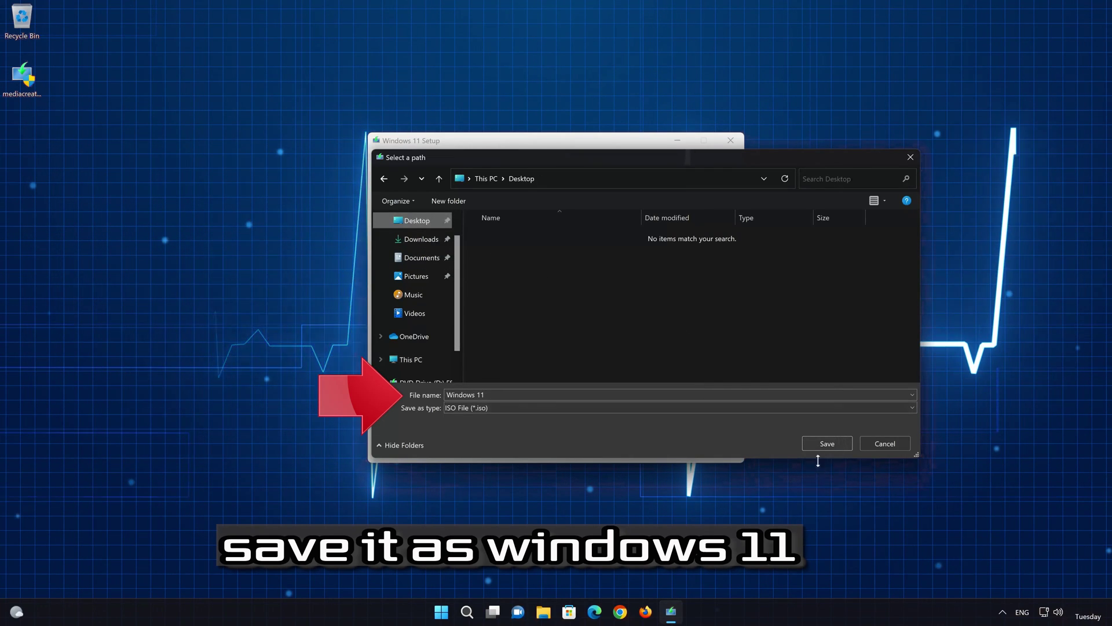
{"action": "left_click", "coordinate": [837, 441]}
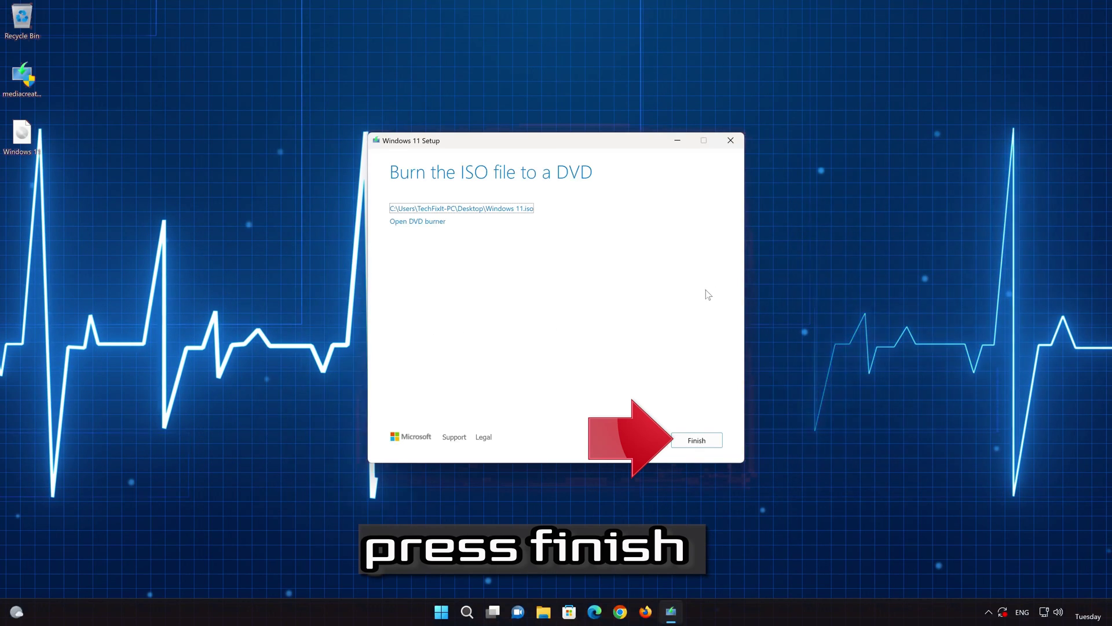
{"action": "left_click", "coordinate": [696, 440]}
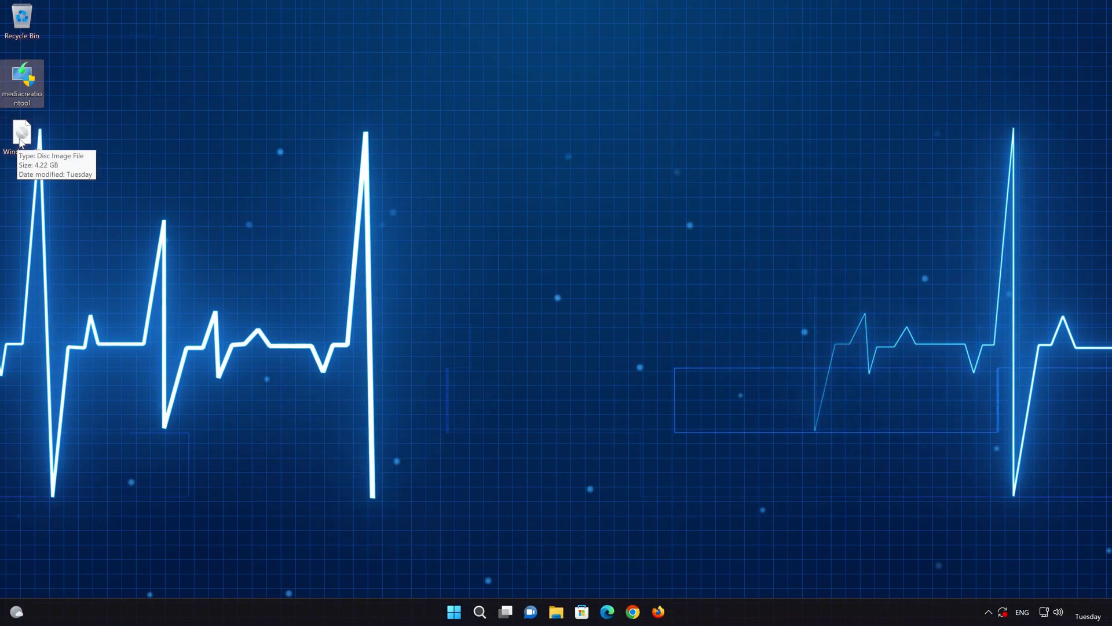
Mount the Windows 11 ISO from the desktop, run its setup application with permission to make changes, and close the drive's folder window.
{"action": "double_click", "coordinate": [20, 139]}
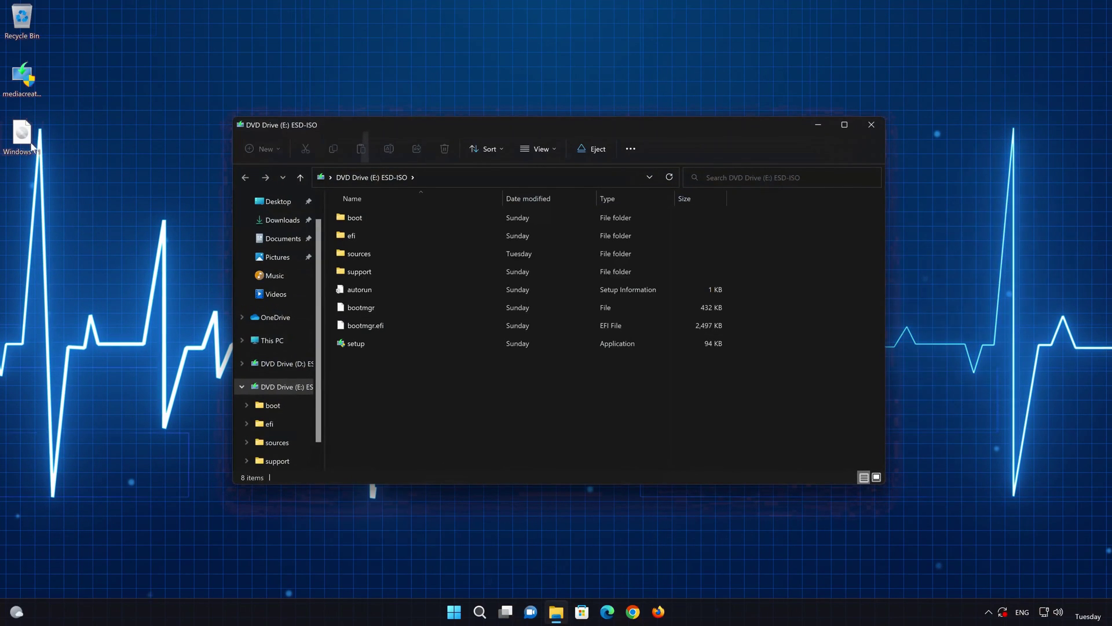
{"action": "left_click", "coordinate": [408, 345]}
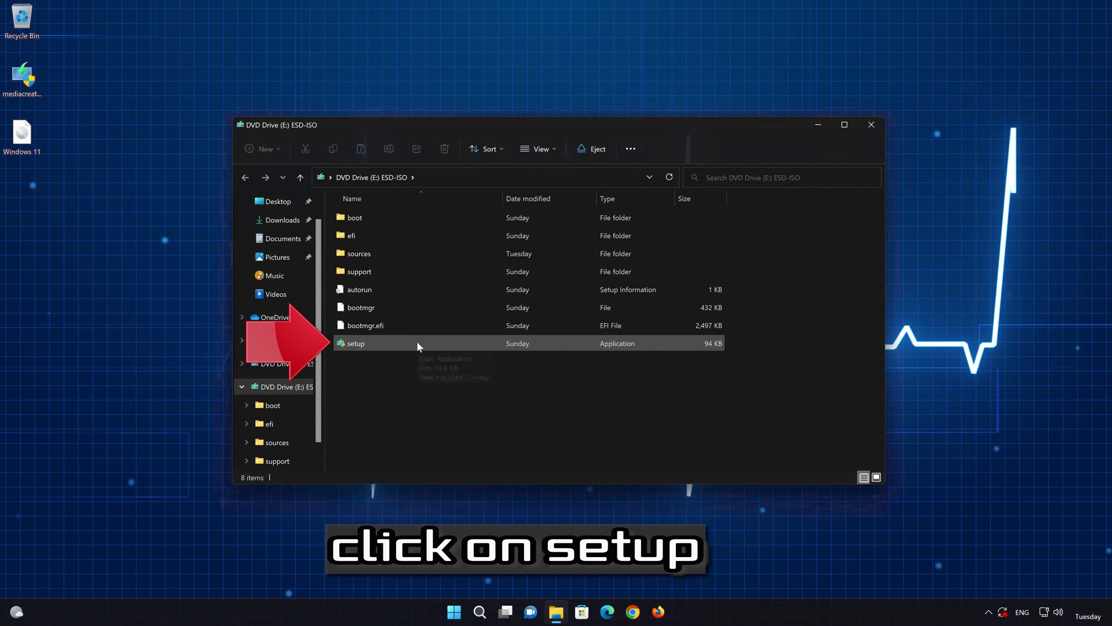
{"action": "double_click", "coordinate": [417, 346]}
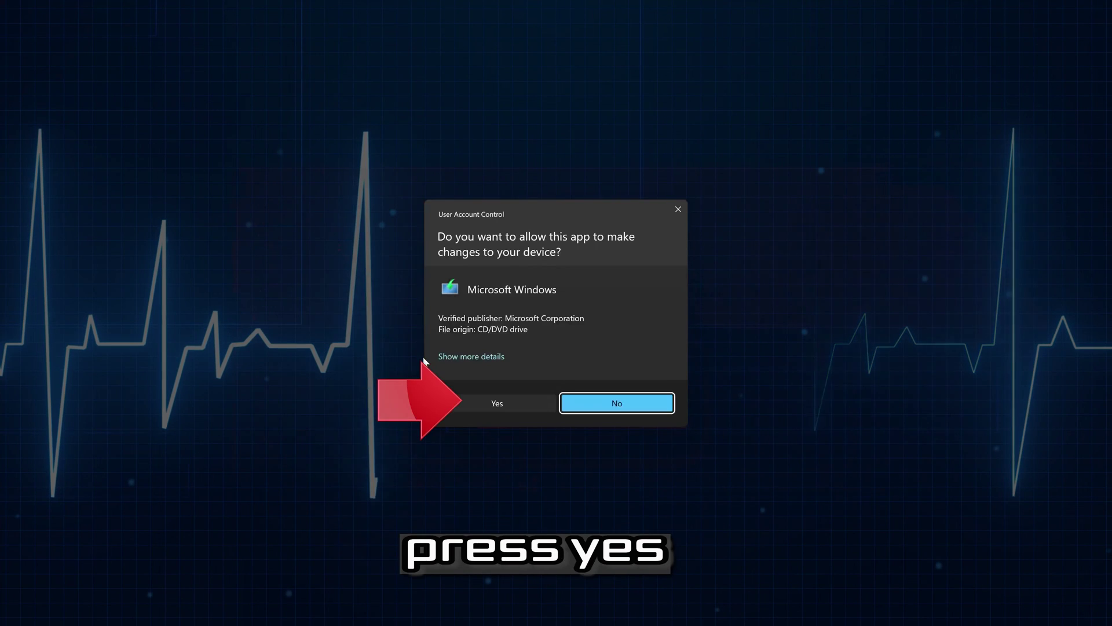
{"action": "left_click", "coordinate": [499, 403]}
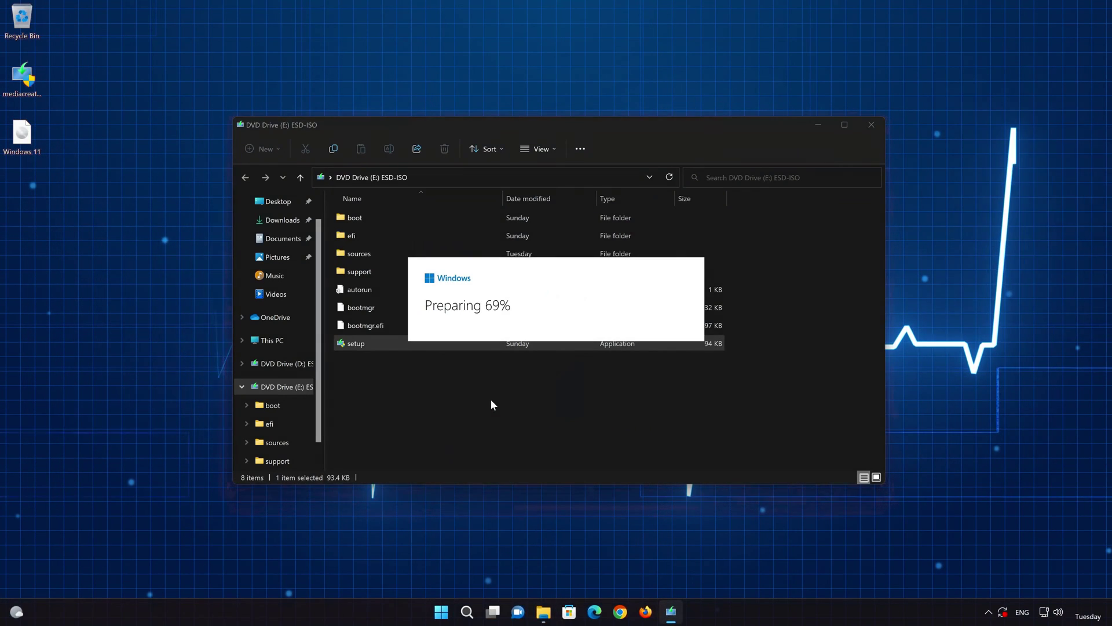
{"action": "left_click", "coordinate": [866, 122]}
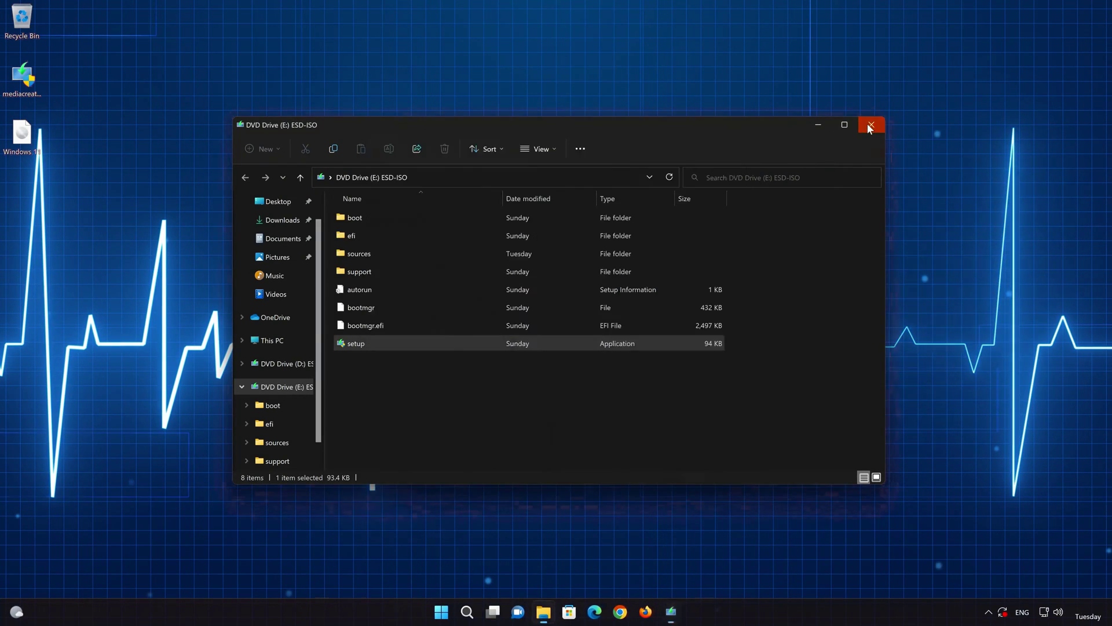
{"action": "left_click", "coordinate": [867, 122]}
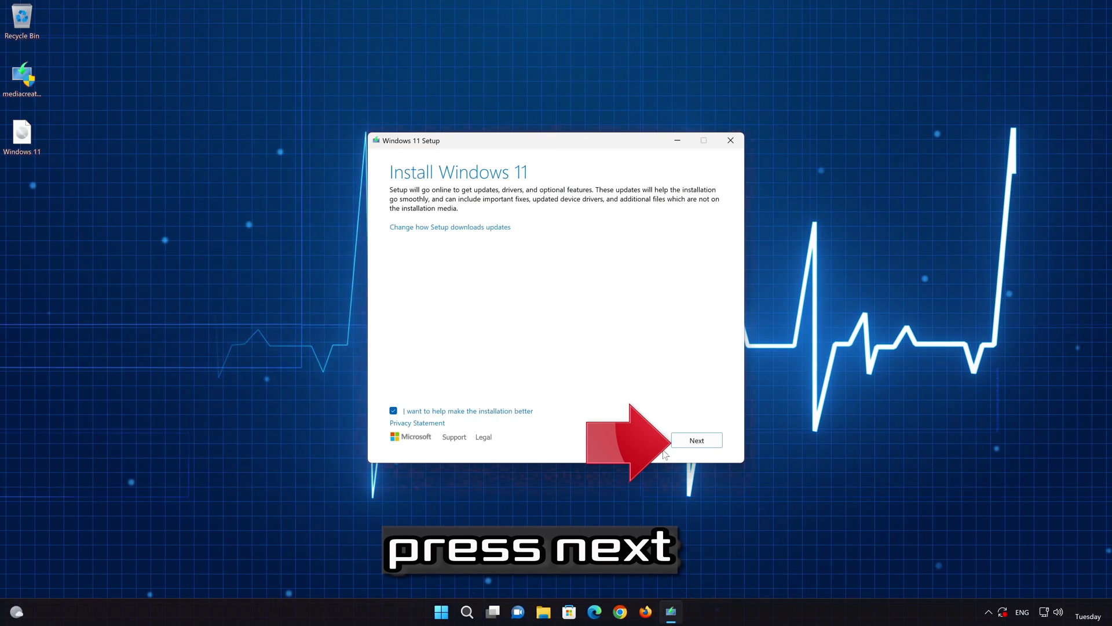
Proceed through Windows 11 Setup, accept the license terms, and start installing Windows 11 Pro while keeping personal files and apps.
{"action": "left_click", "coordinate": [699, 442]}
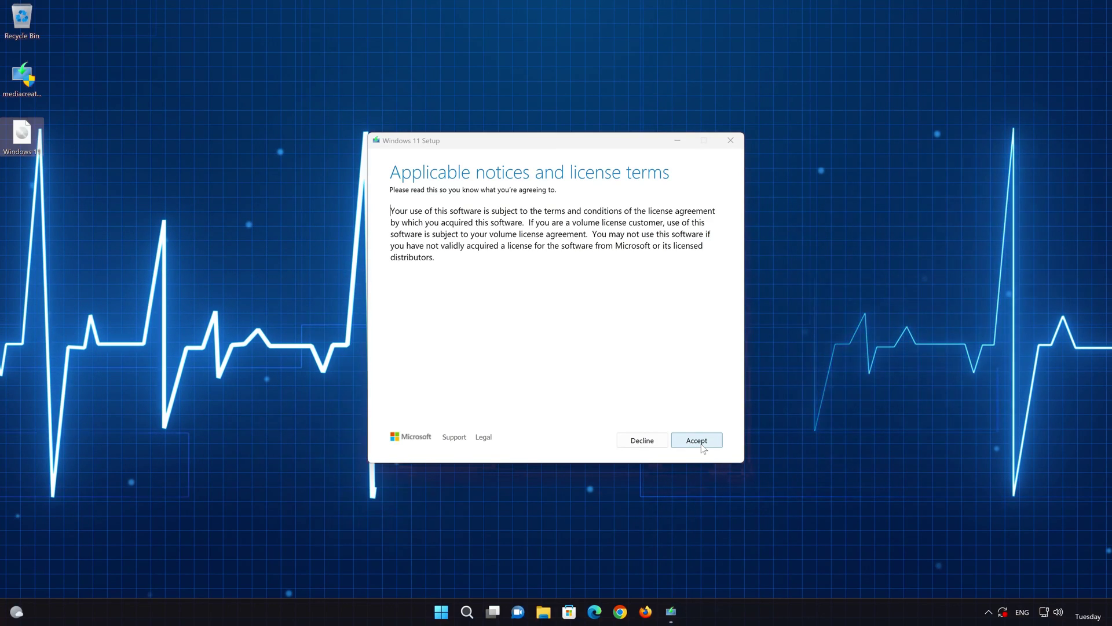
{"action": "left_click", "coordinate": [697, 442]}
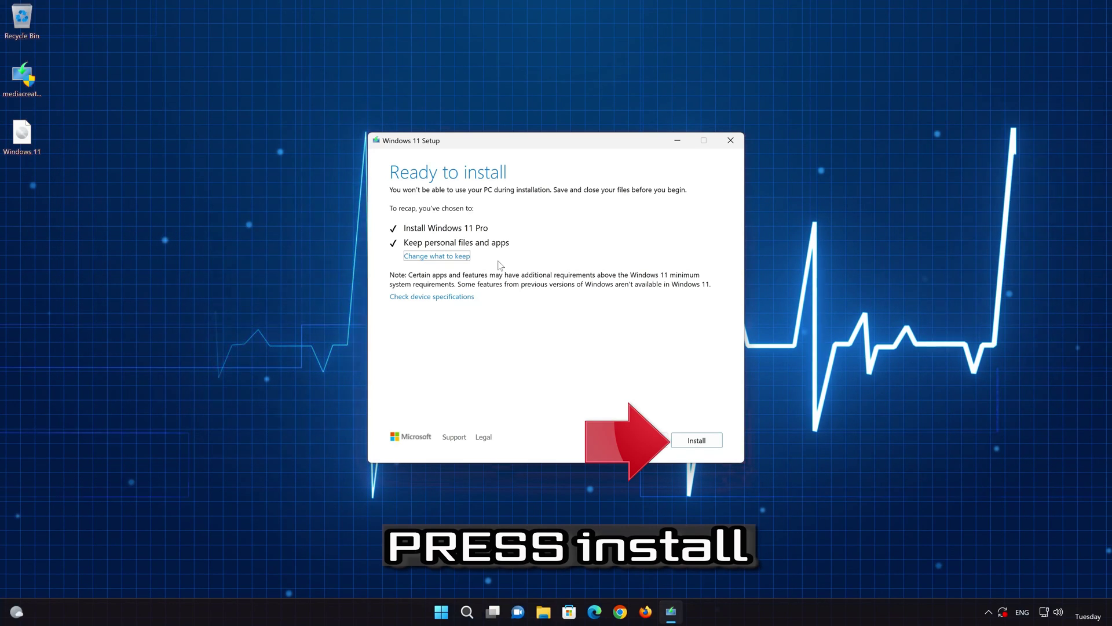
{"action": "left_click", "coordinate": [711, 443]}
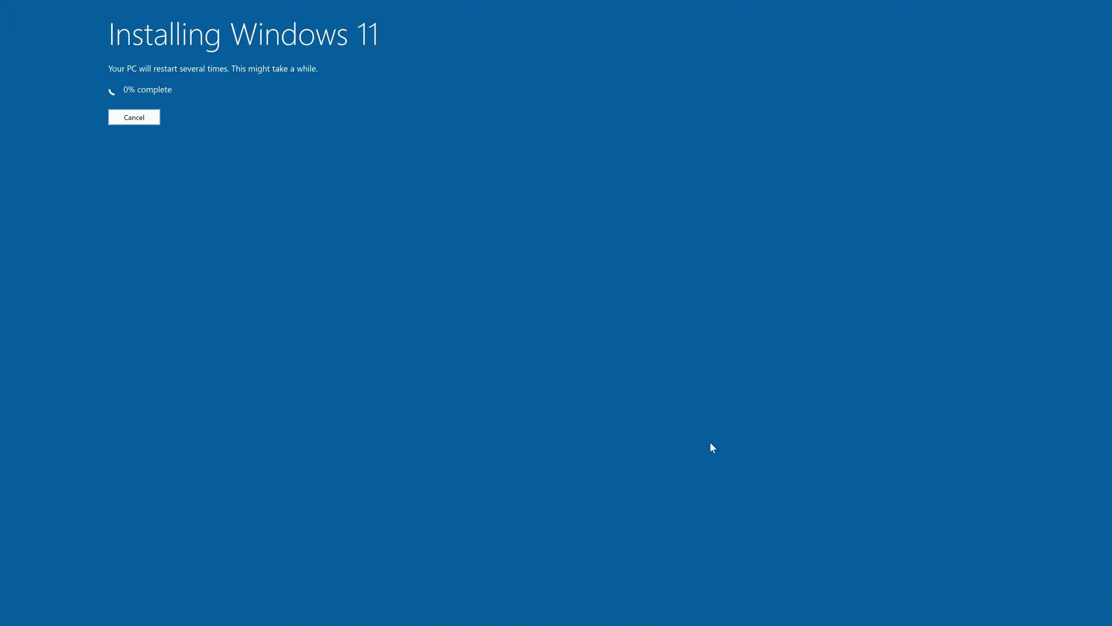